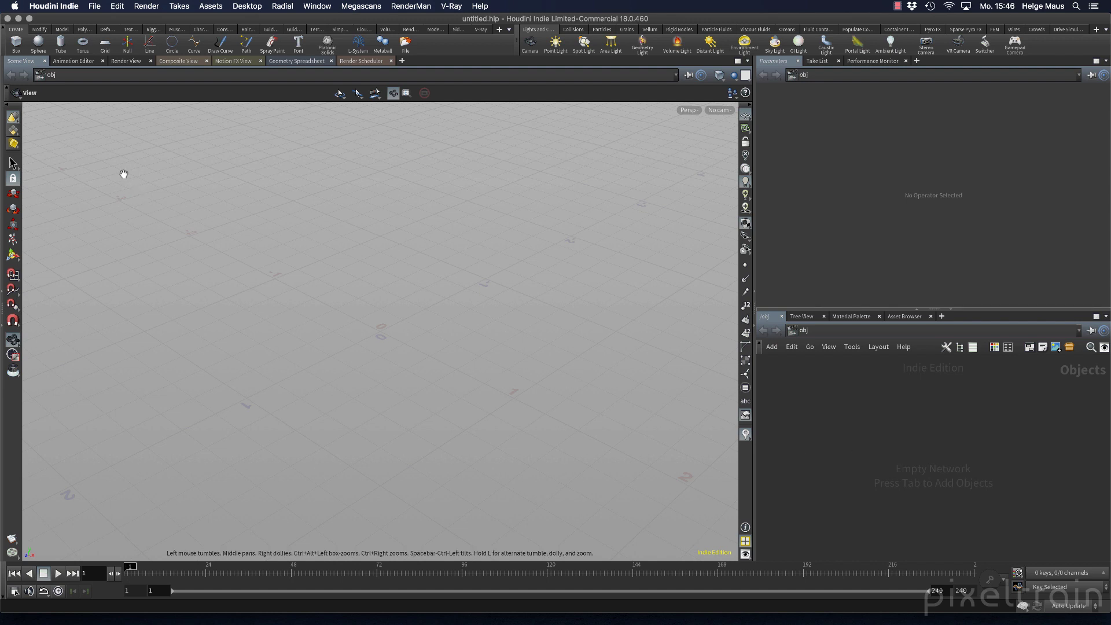
Step: Open the New Project dialog from the File menu, showing newProject and its default folders
left_click(94, 6)
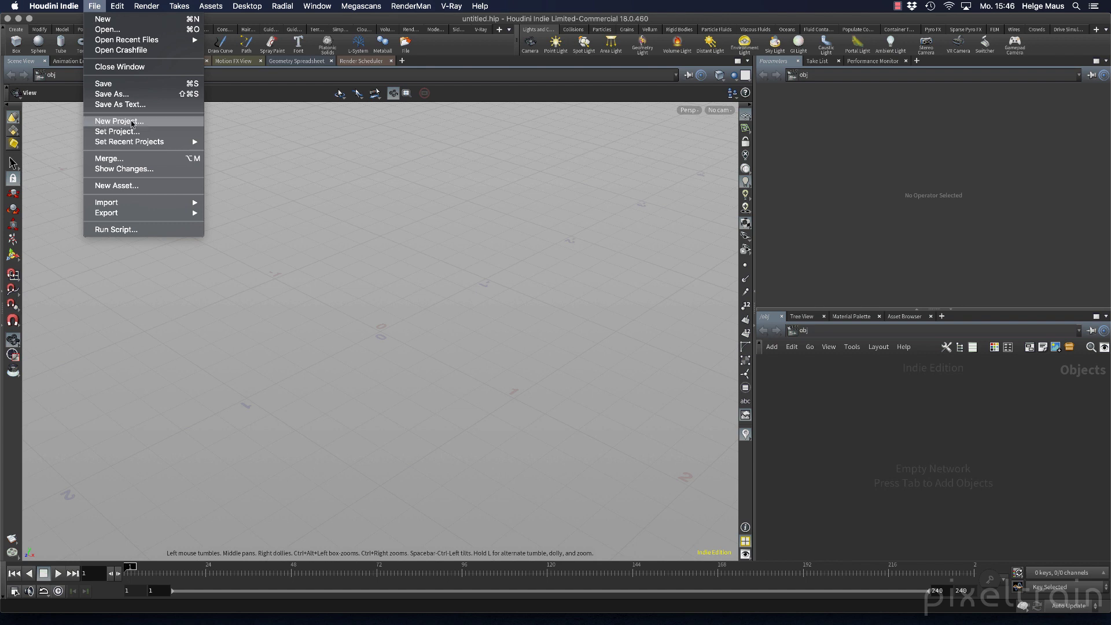
left_click(151, 121)
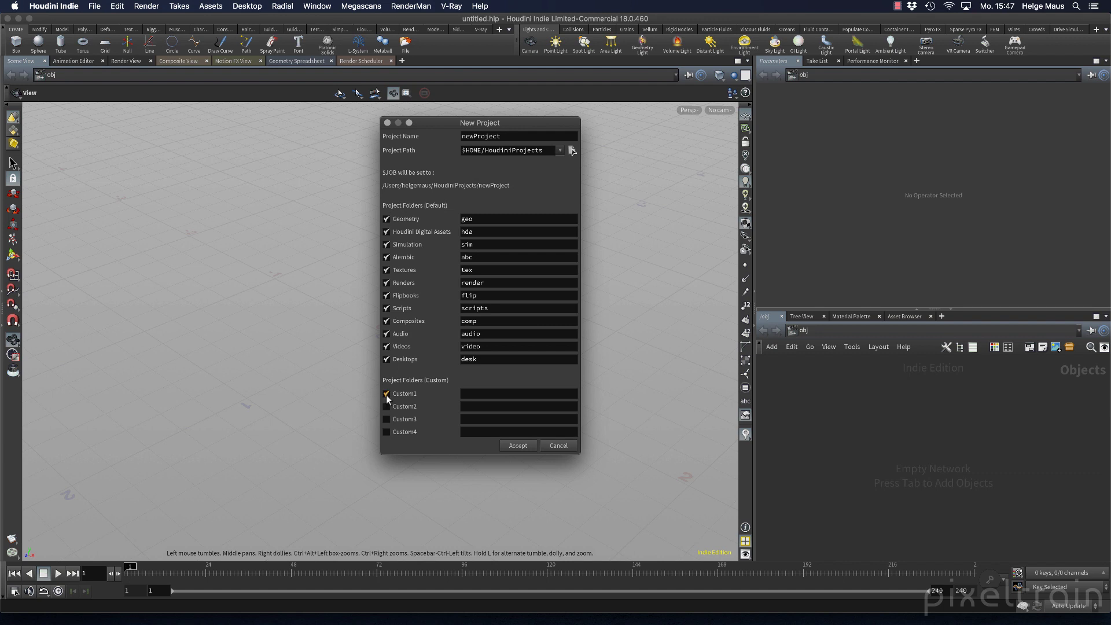
Step: Add custom project folders named ref and from_houdini
left_click(528, 394)
type("ref")
left_click(510, 409)
type("from_houdini")
Step: Rename the project from newProject to Tut_Toothbrush
left_click(522, 139)
left_click_drag(512, 139, 429, 135)
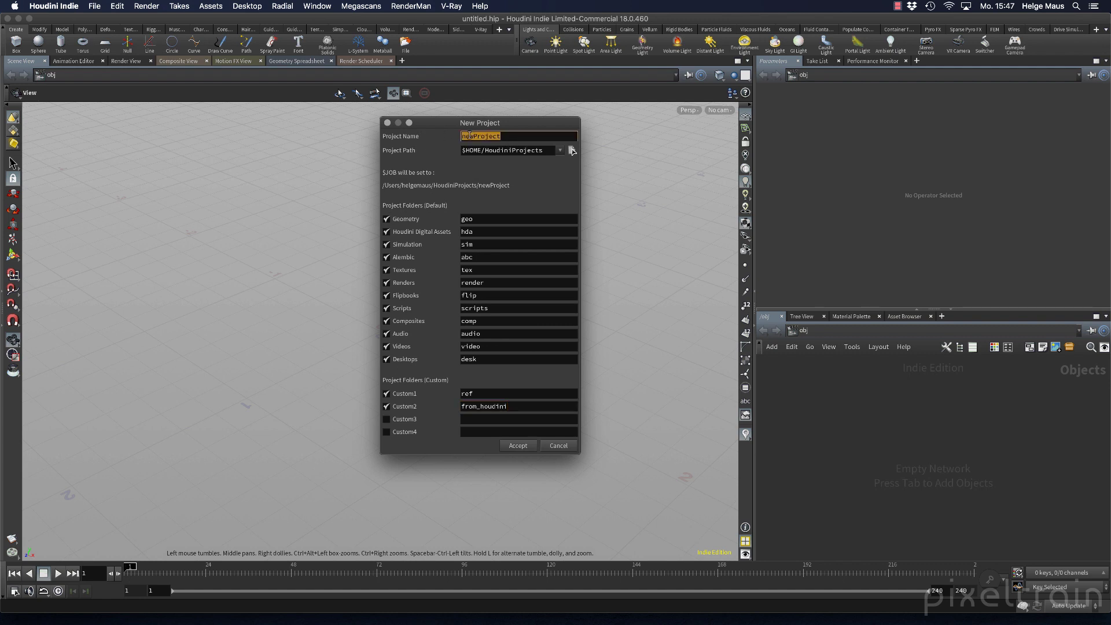
type("Tut_Toothbrush")
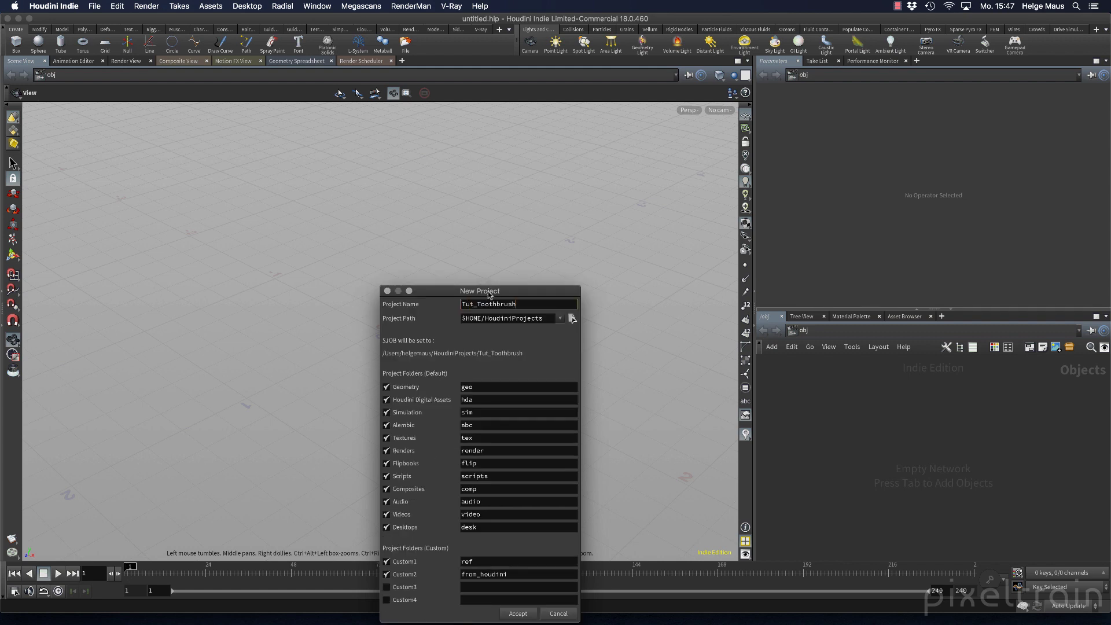
left_click_drag(470, 292, 434, 122)
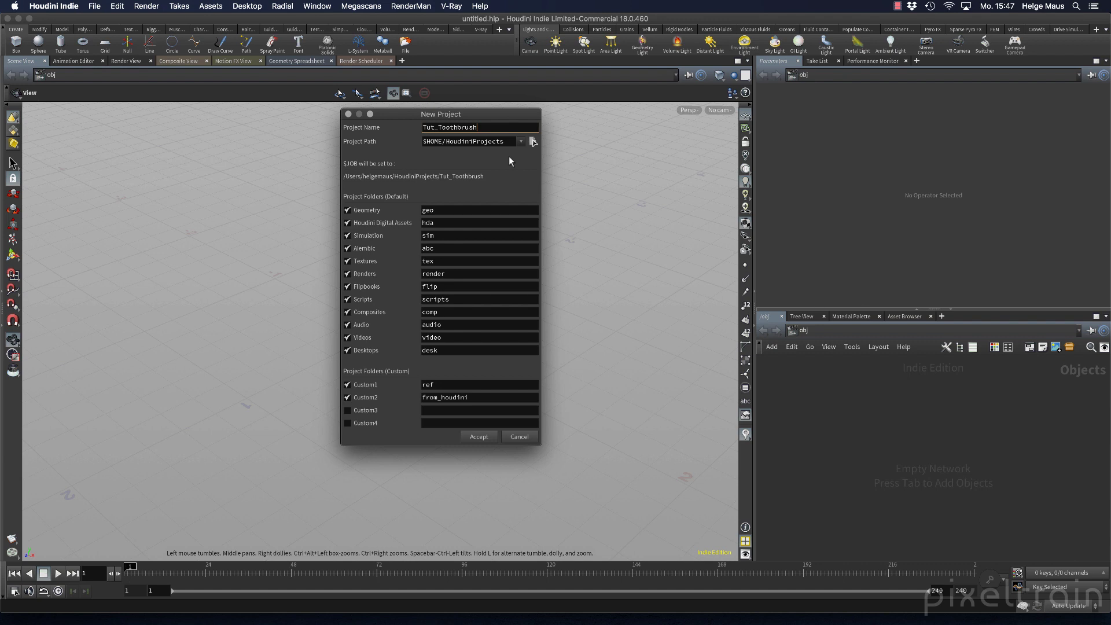
Step: Browse to Desktop/VT_Toothbrush Project/Houdini_project as the project location
left_click(533, 141)
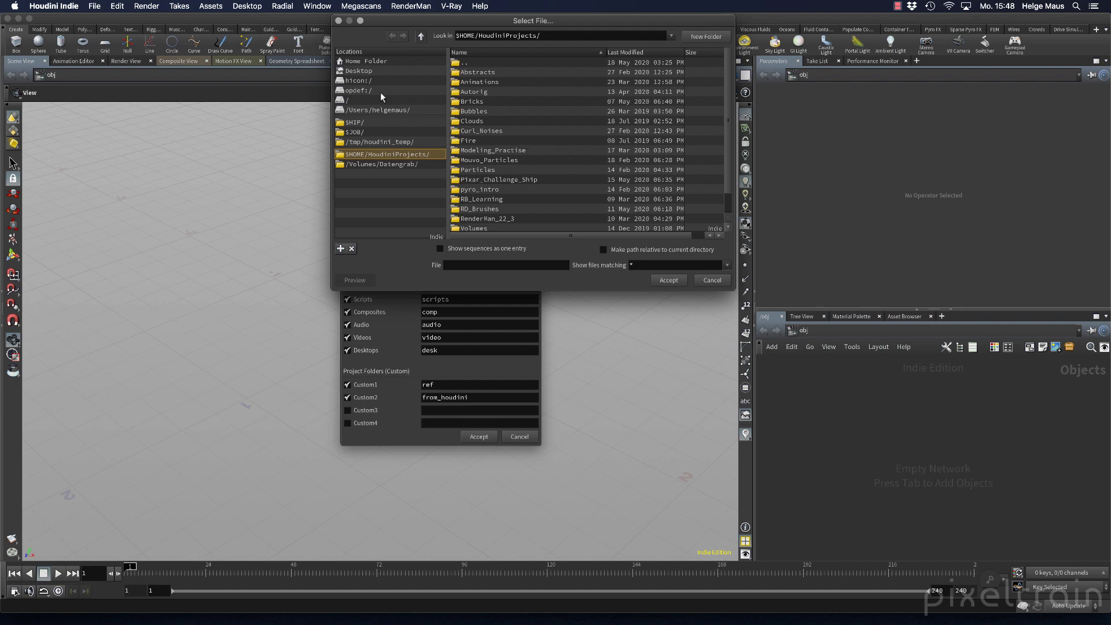
left_click(343, 72)
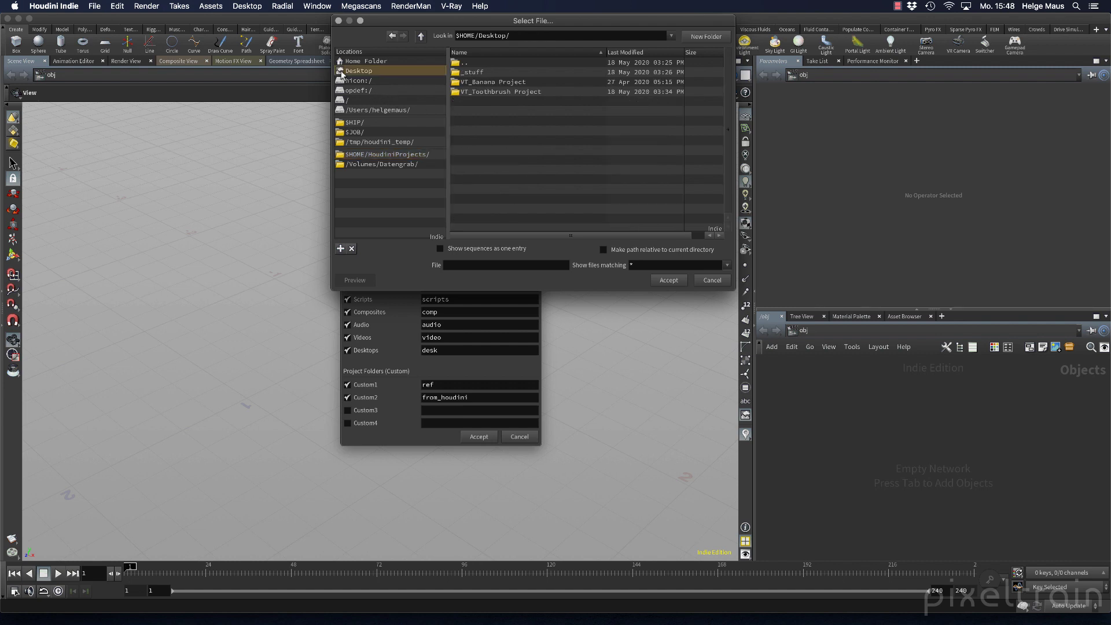
double_click(460, 92)
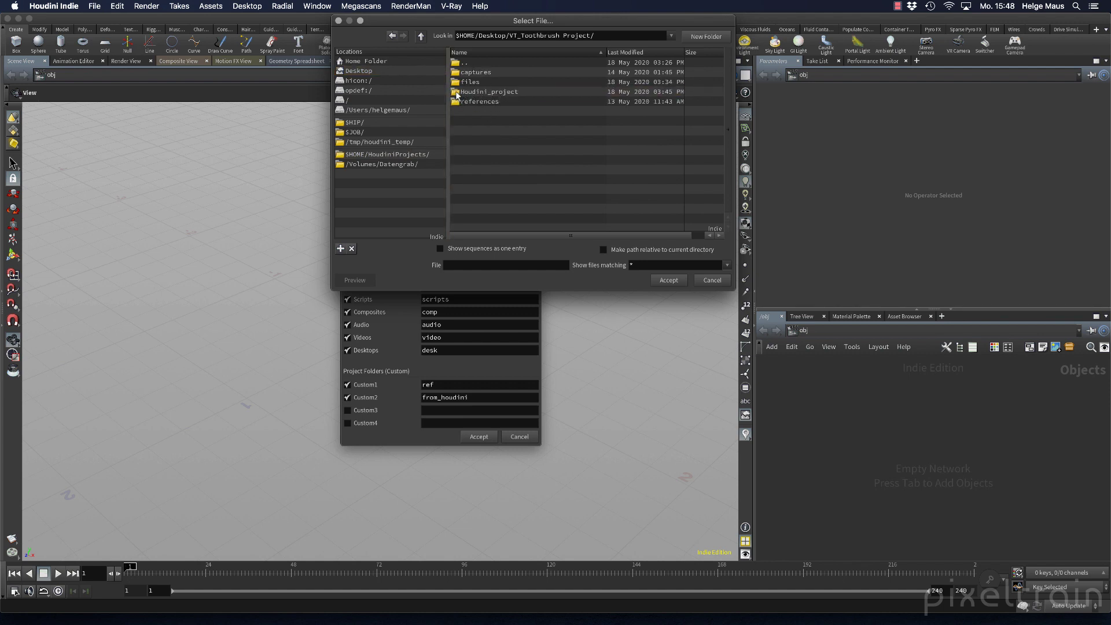
double_click(457, 92)
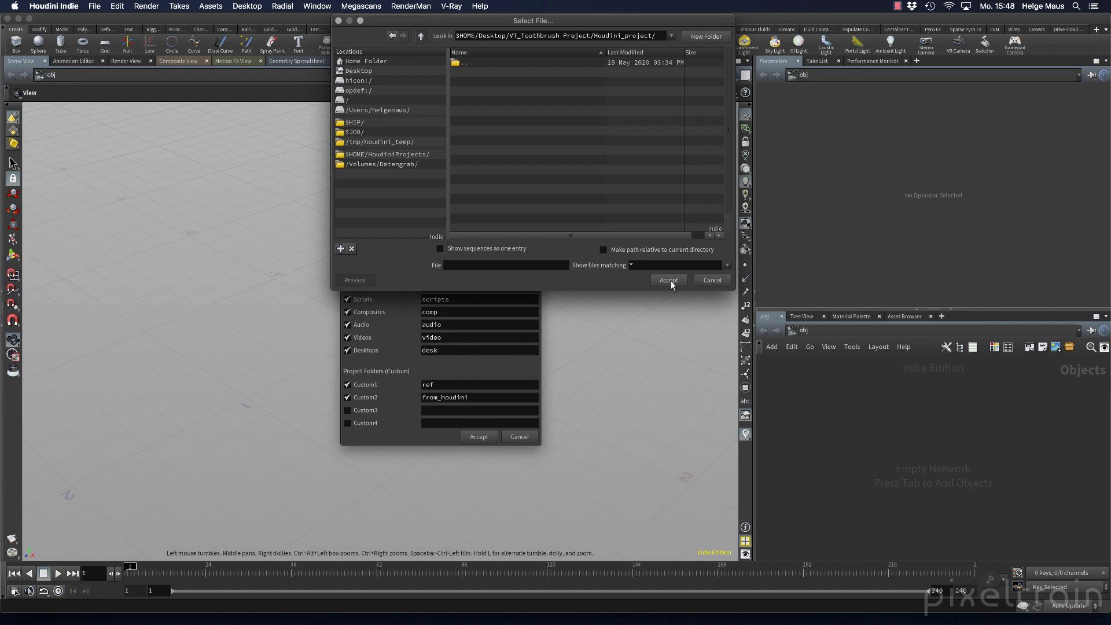
left_click(463, 267)
Step: Accept Houdini_project as the path, then delete the stray trailing 'c' from Project Path
type("c")
left_click(669, 280)
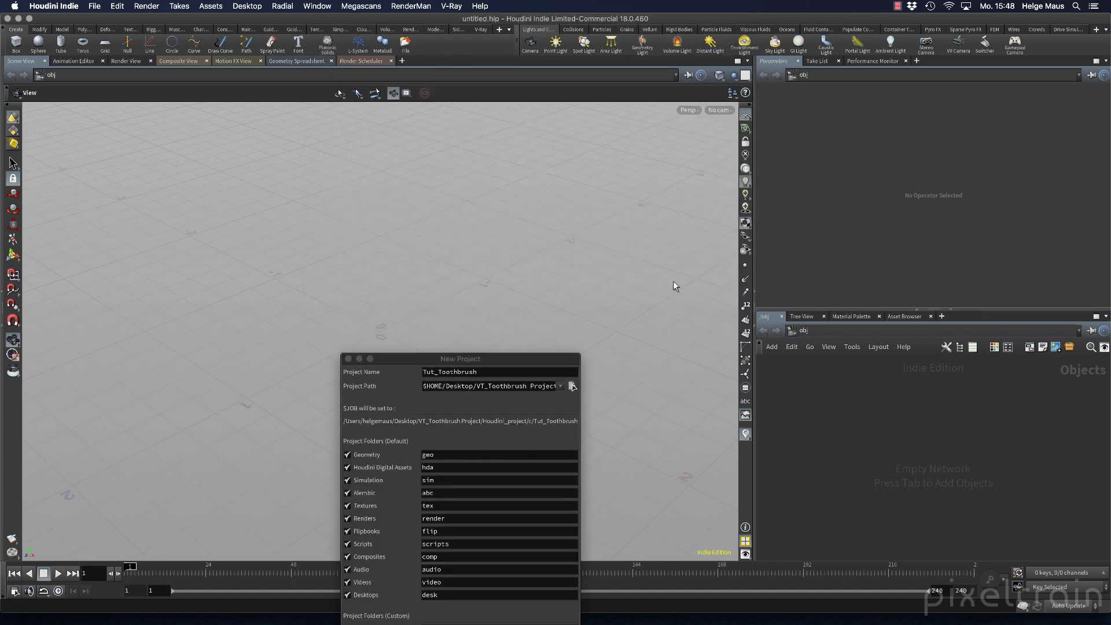
left_click_drag(519, 362, 452, 117)
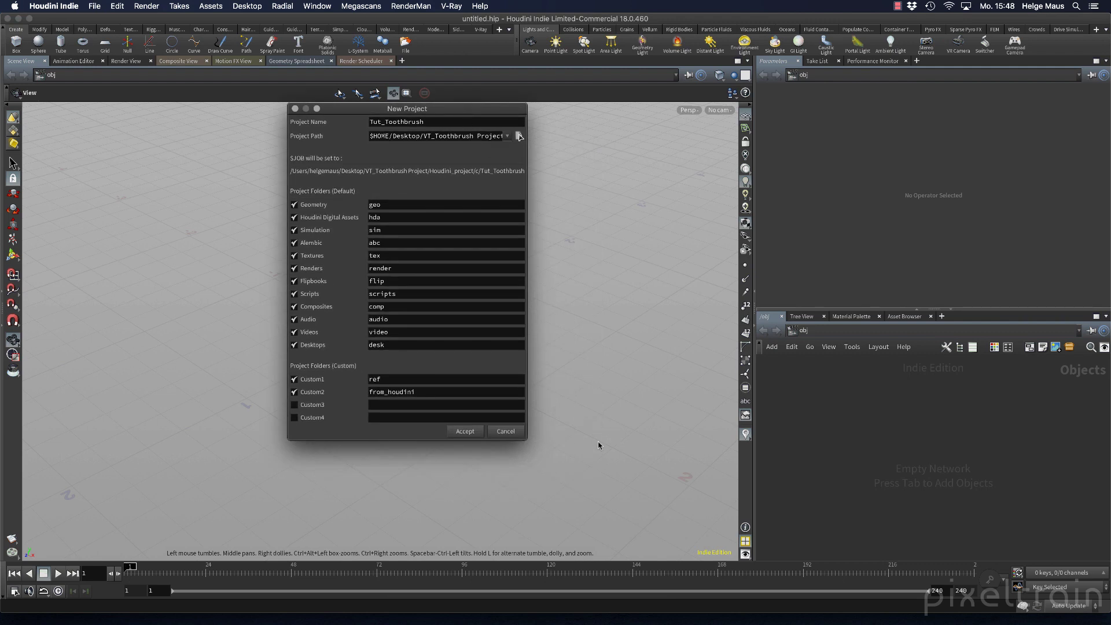
left_click_drag(527, 428, 631, 424)
left_click(591, 137)
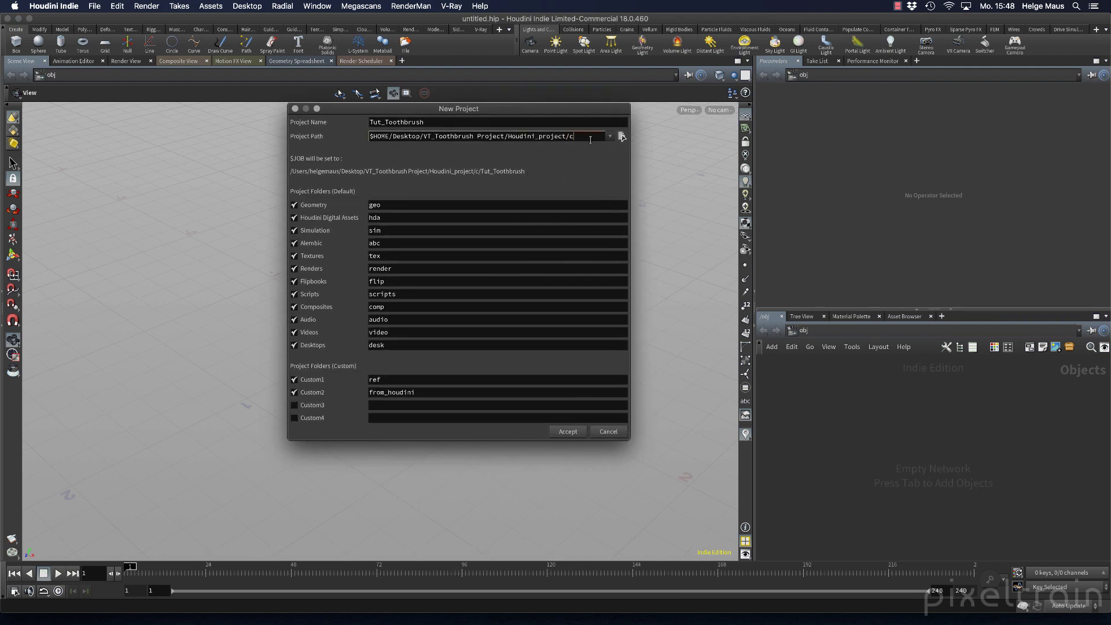
key("BackSpace")
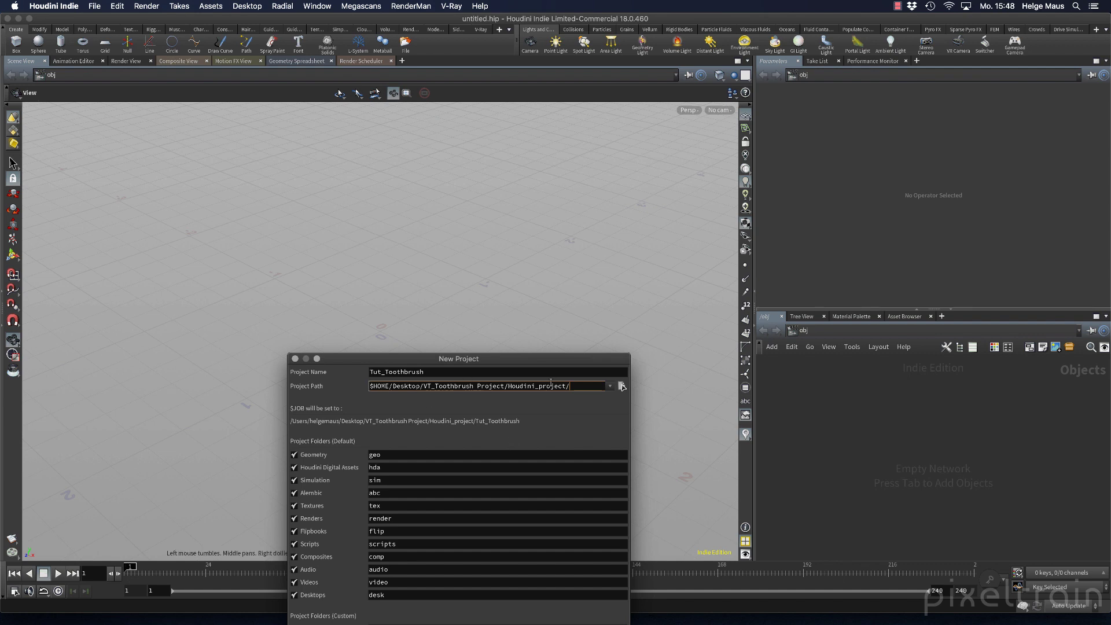
left_click_drag(403, 362, 387, 116)
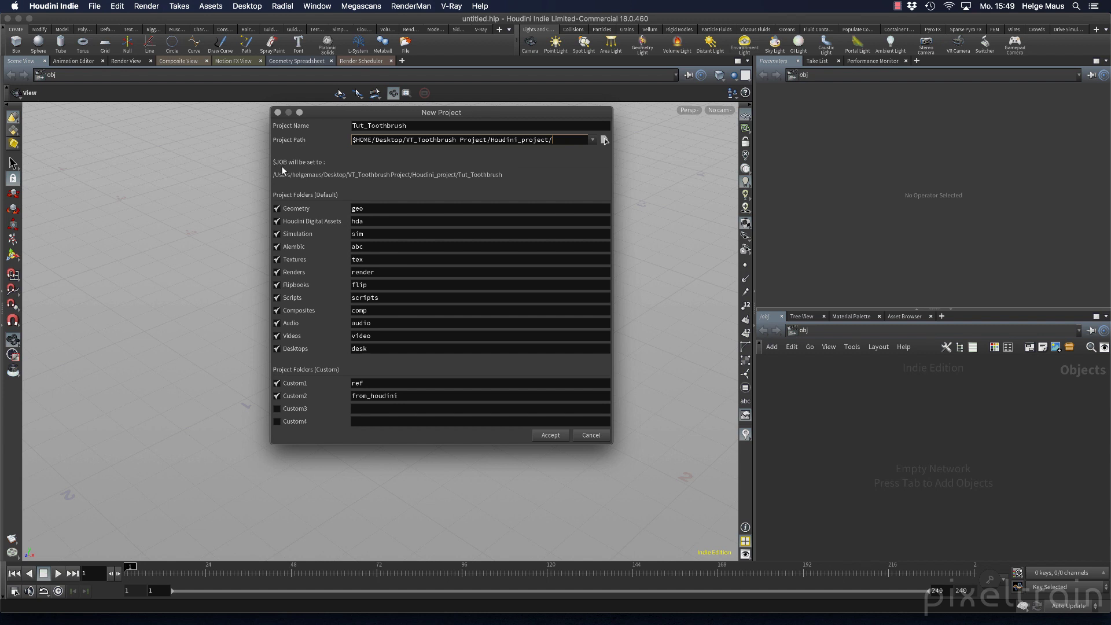
Step: Create the project, then confirm in Aliases and Variables that JOB ends in Houdini_project/Tut_Toothbrush
left_click(550, 435)
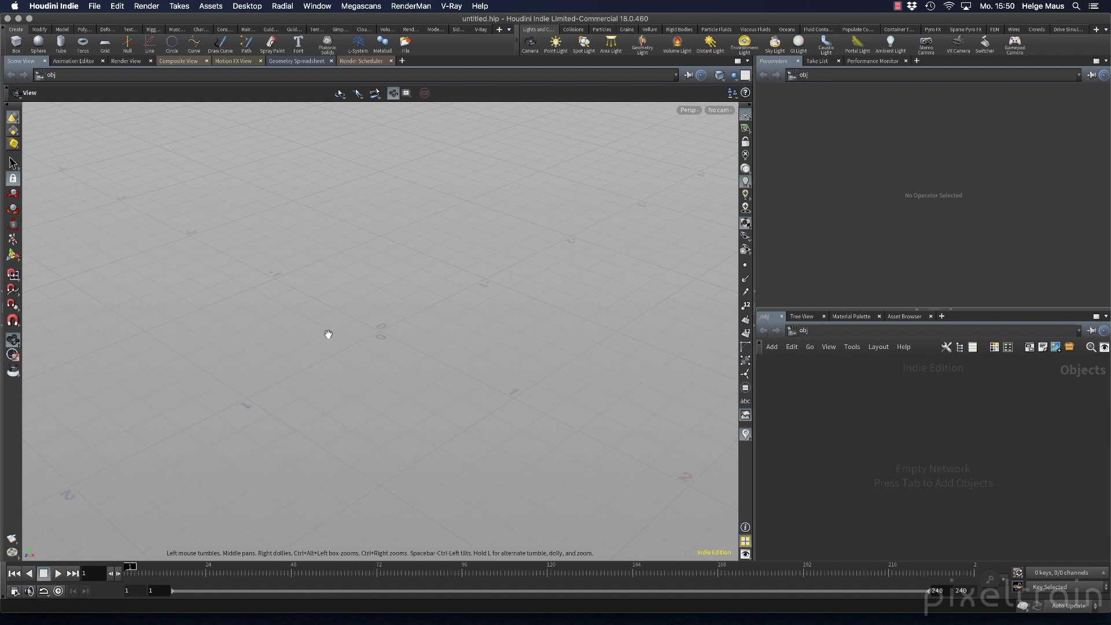
left_click(116, 5)
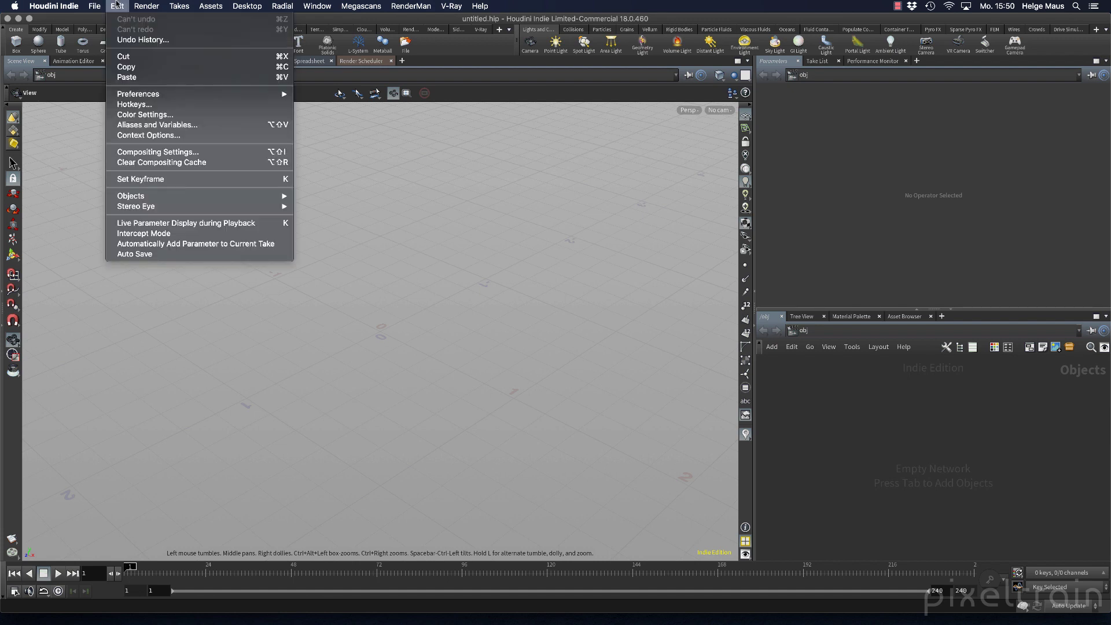
left_click(127, 124)
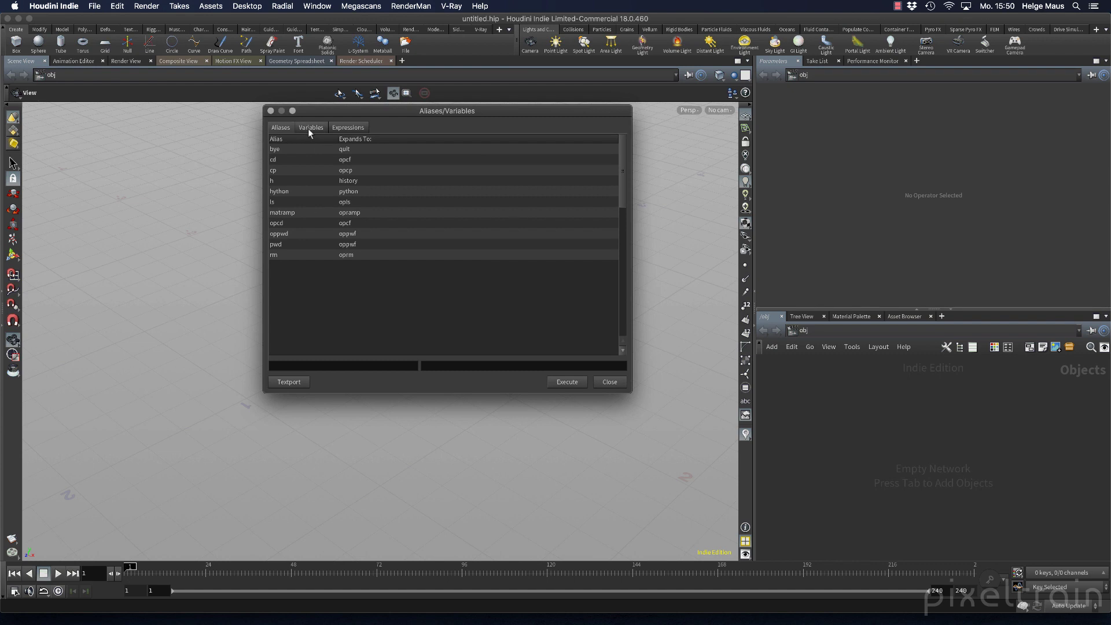
left_click(314, 128)
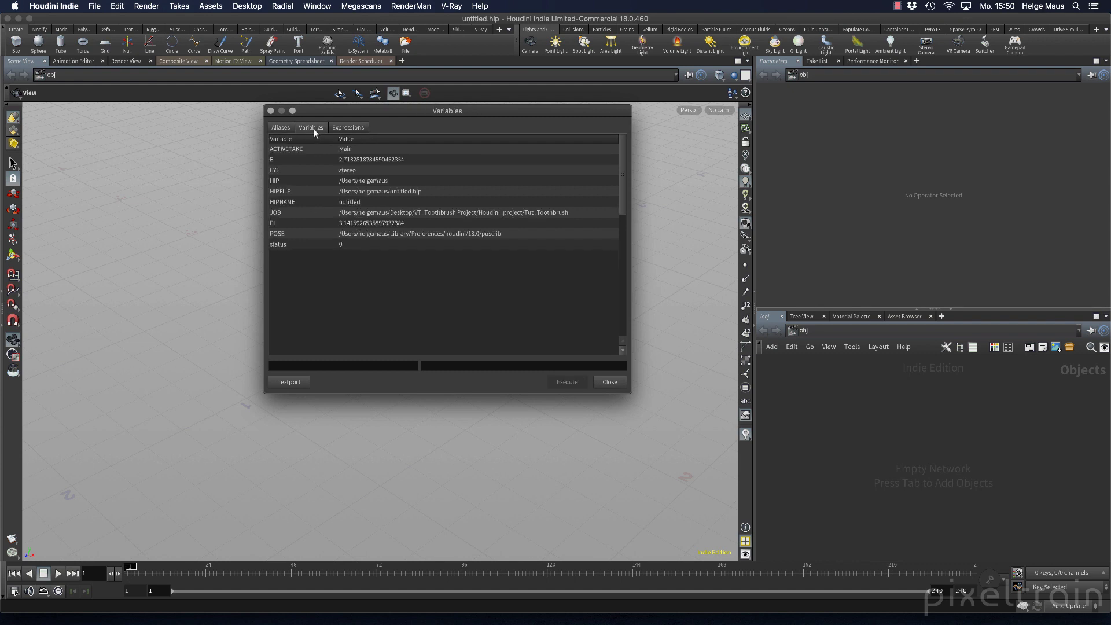
left_click(282, 213)
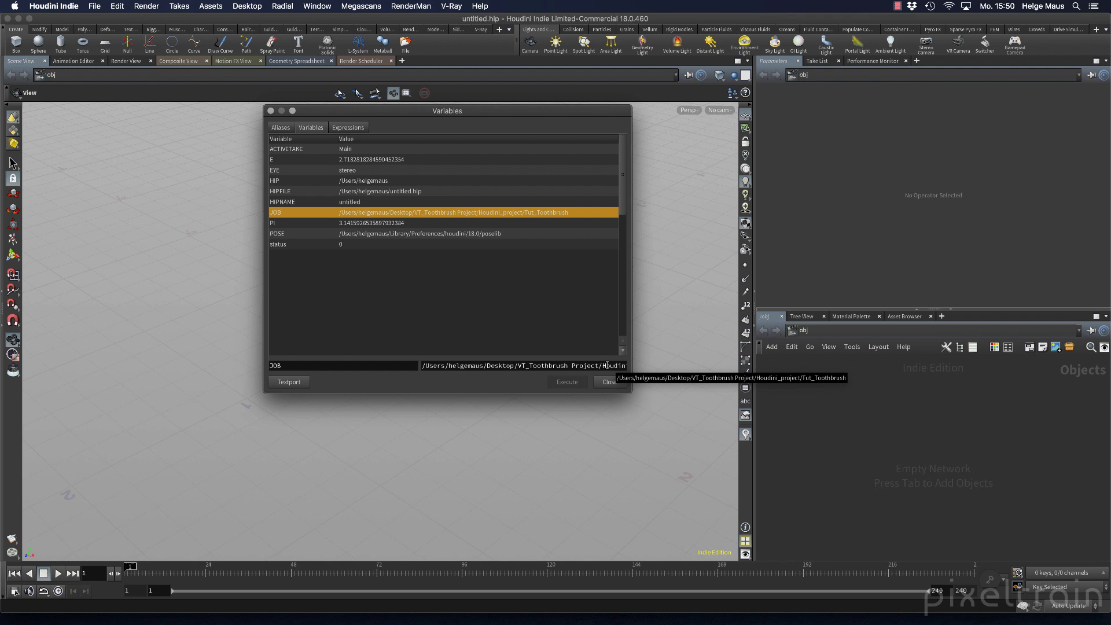
left_click(612, 383)
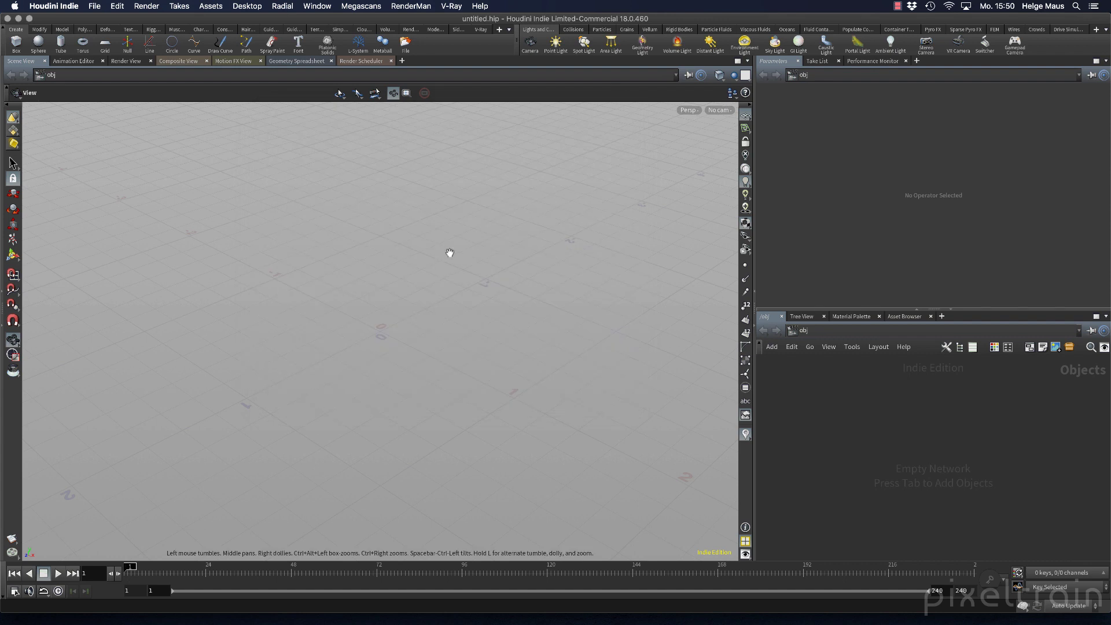
Step: Save the scene as step_01.hiplc in the $JOB project folder
key("super+shift+s")
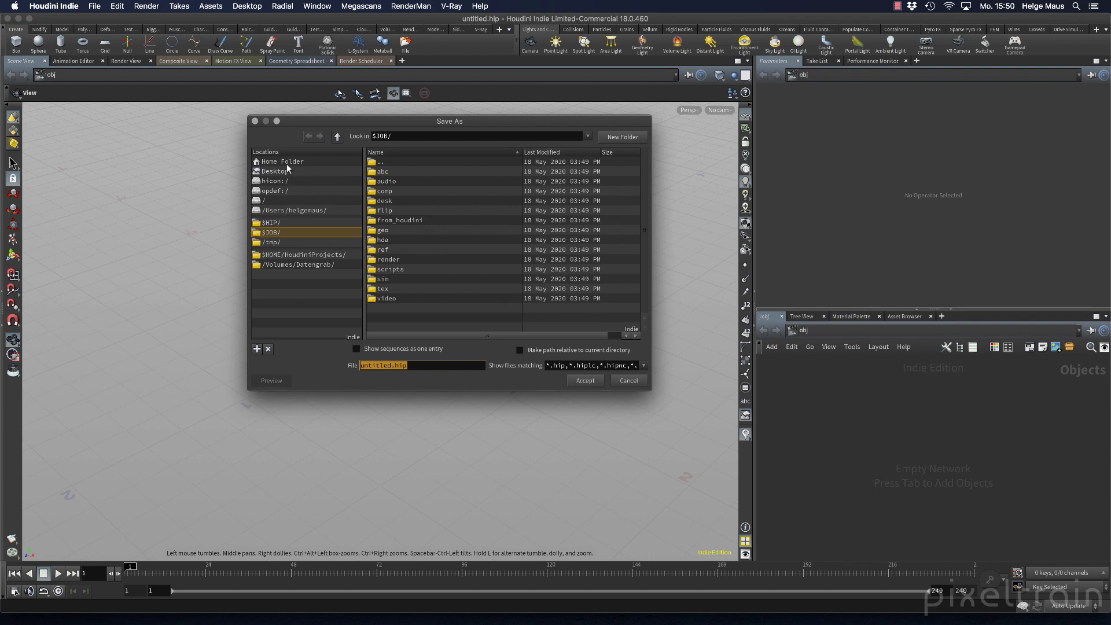
left_click(269, 234)
left_click(389, 366)
double_click(389, 366)
type("step_01")
left_click(585, 382)
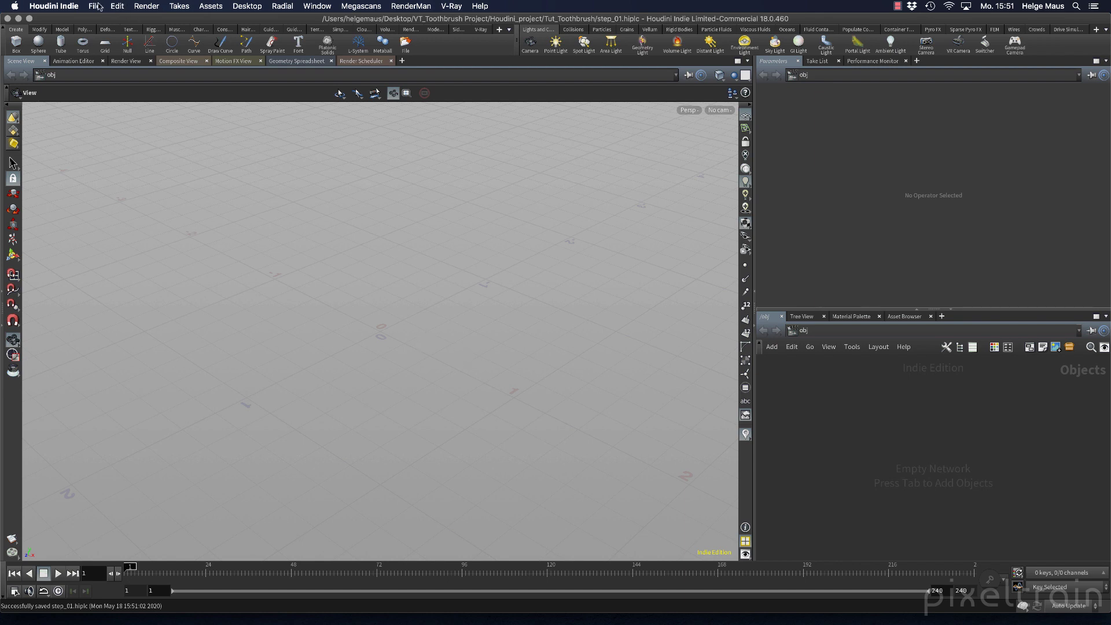
Step: Open Set Project and browse the HoudiniProjects folder, looking inside VT_Banana
left_click(95, 6)
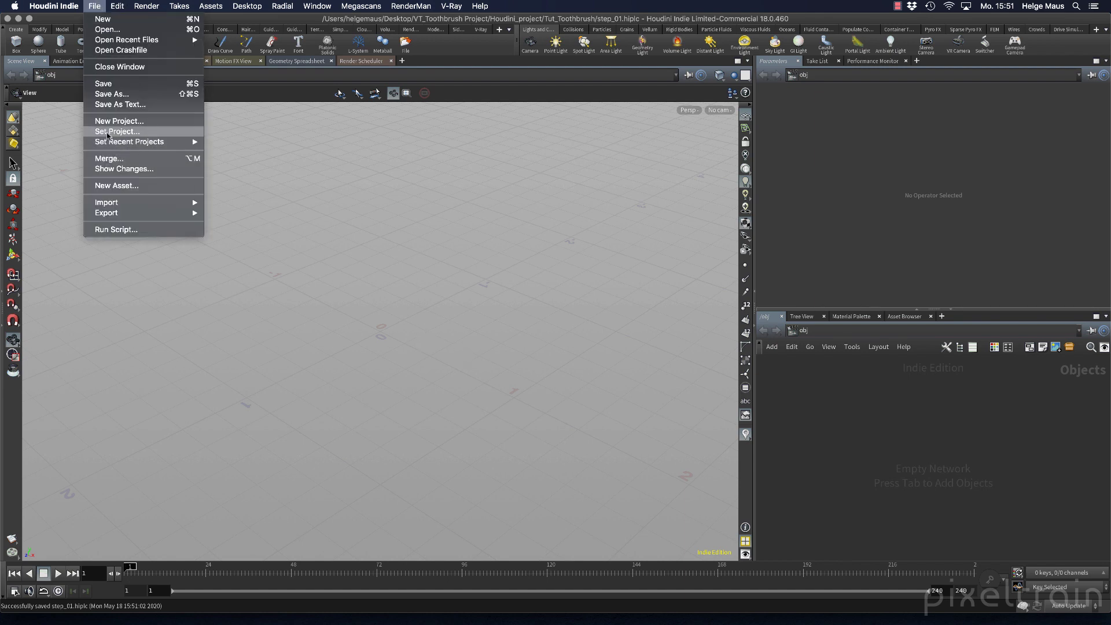
left_click(141, 132)
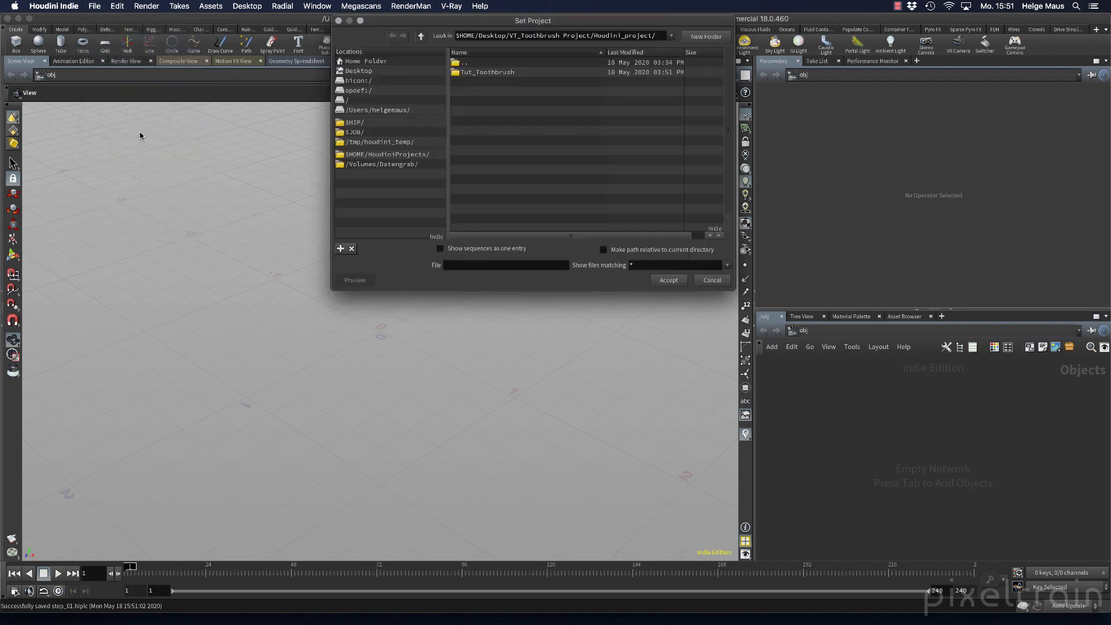
left_click_drag(569, 26, 503, 135)
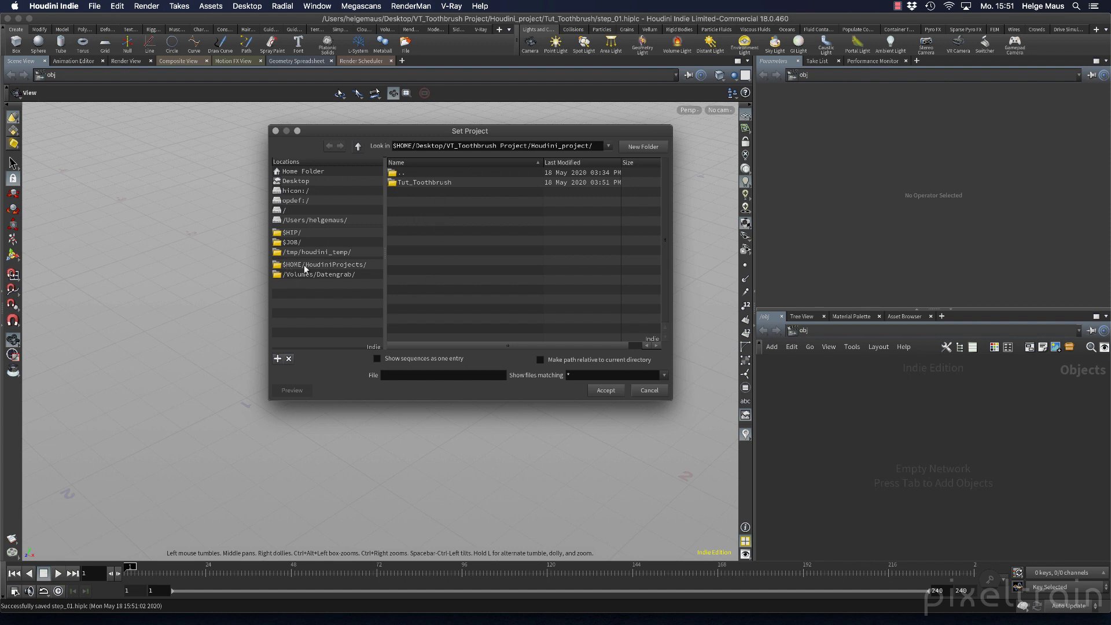
left_click(356, 265)
scroll(442, 246, "down", 2)
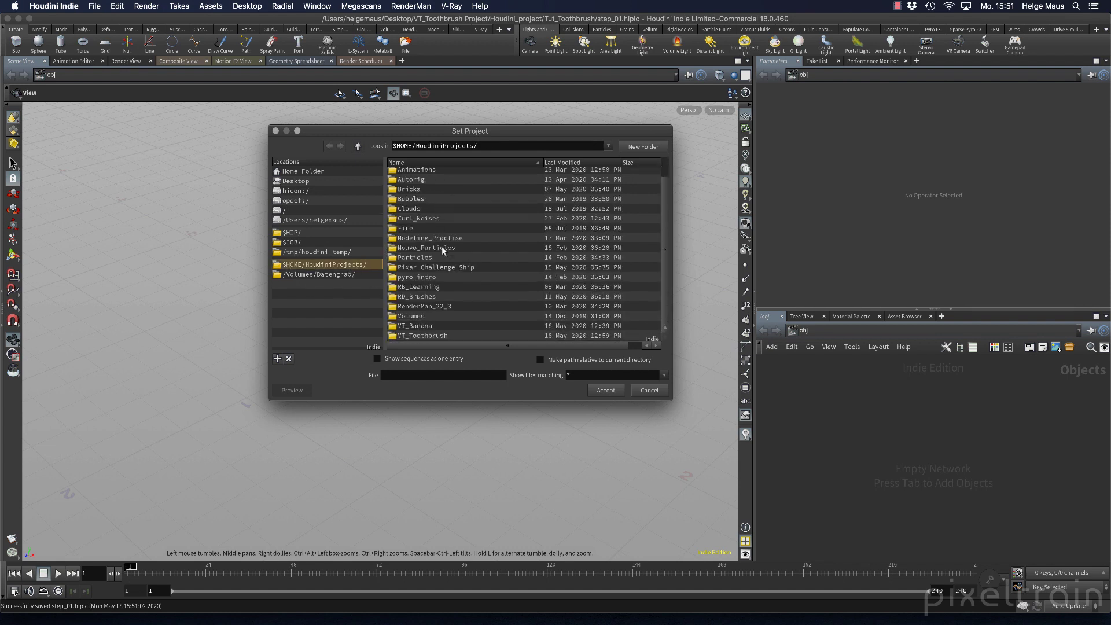
double_click(395, 328)
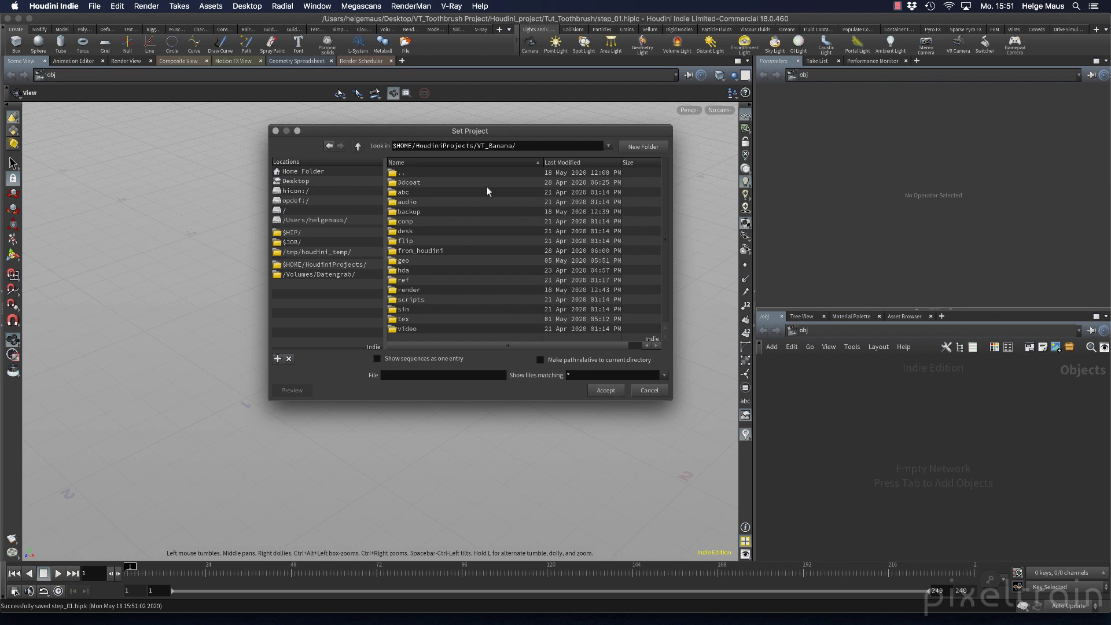
Step: Choose Desktop/VT_Toothbrush Project/Houdini_project/Tut_Toothbrush as the current project
left_click(292, 242)
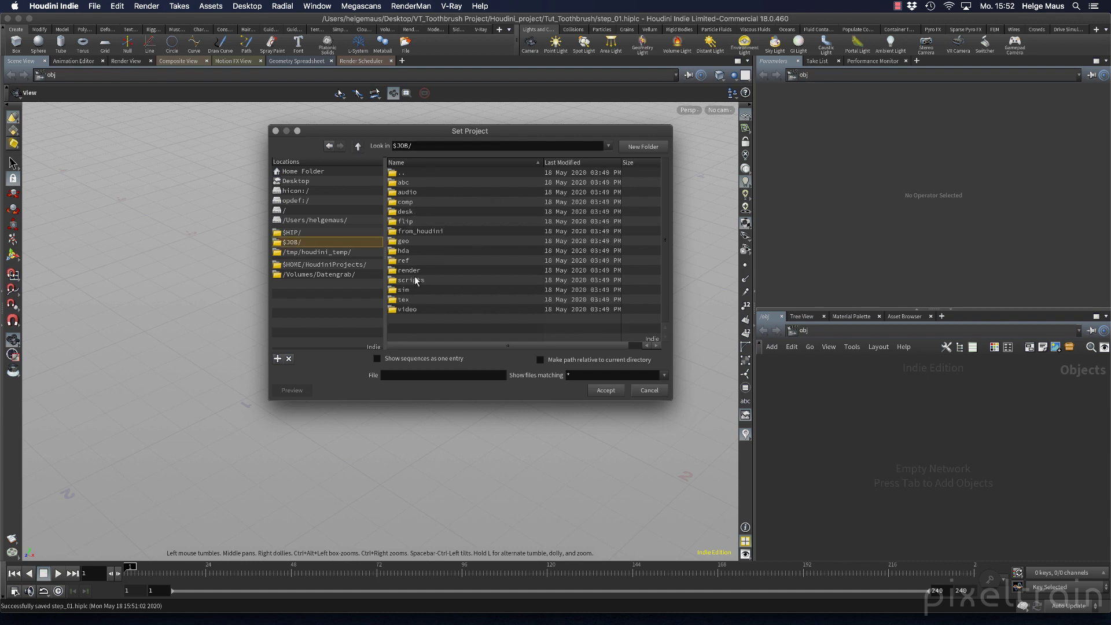
left_click(286, 182)
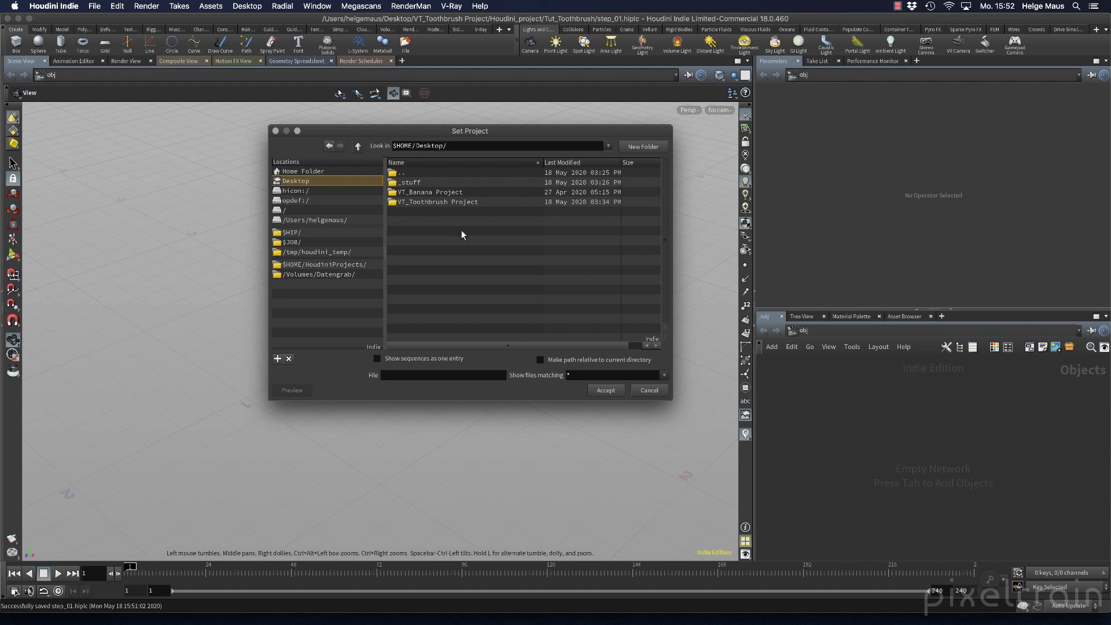
double_click(441, 202)
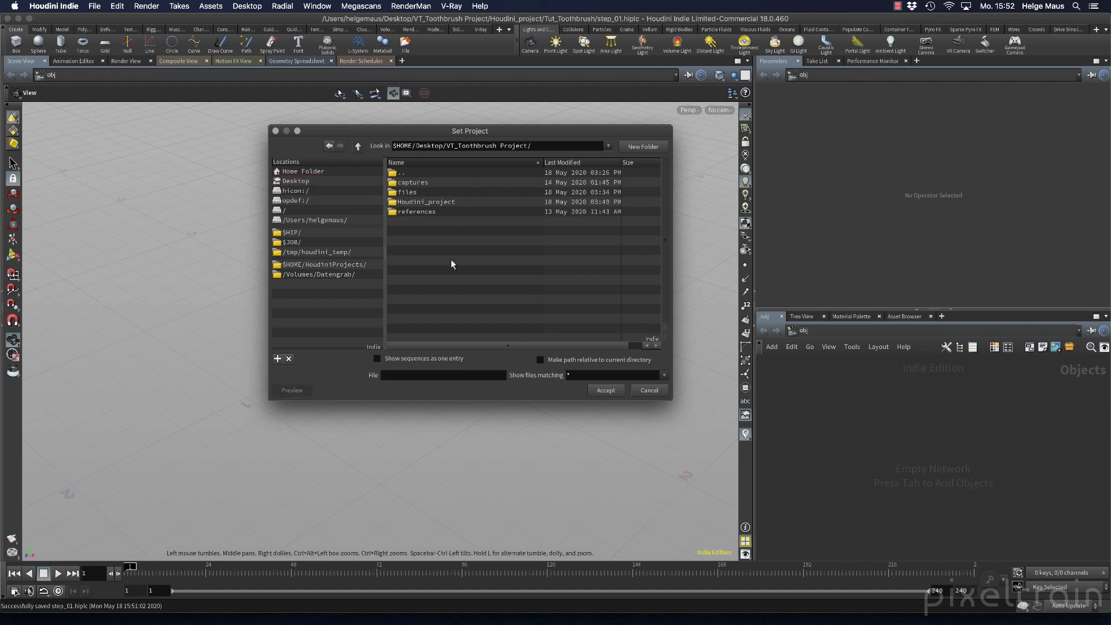
double_click(392, 203)
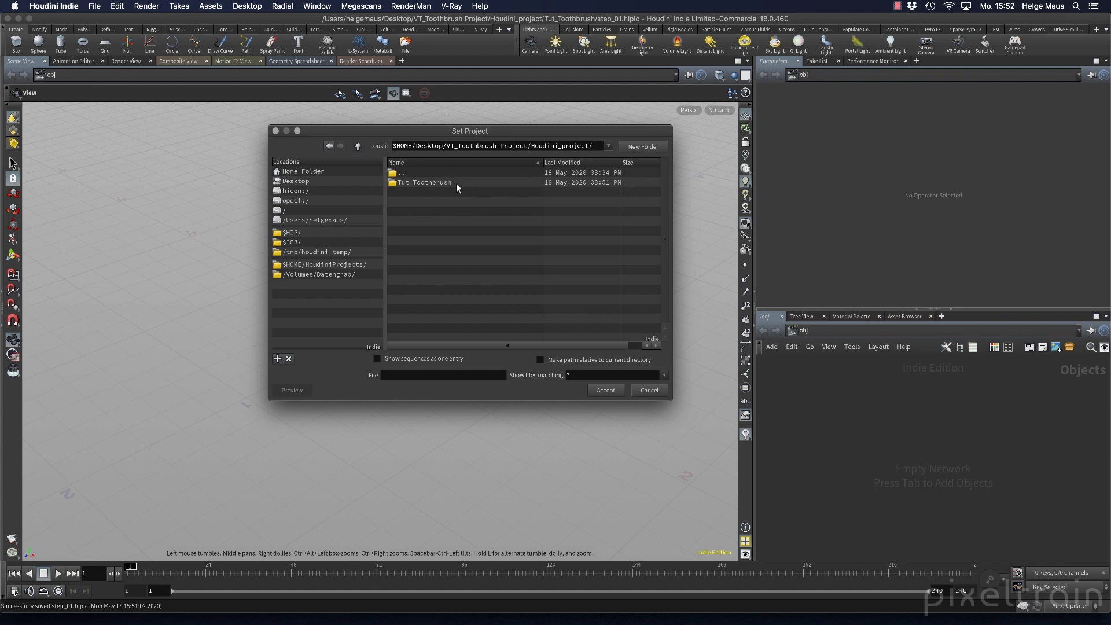
double_click(396, 183)
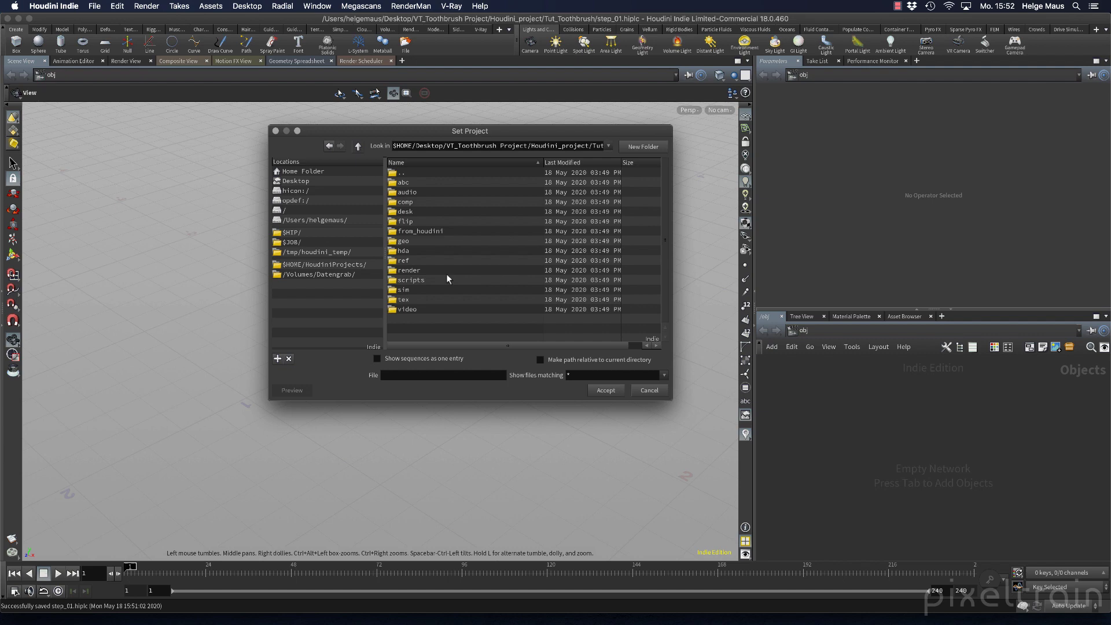
left_click(606, 390)
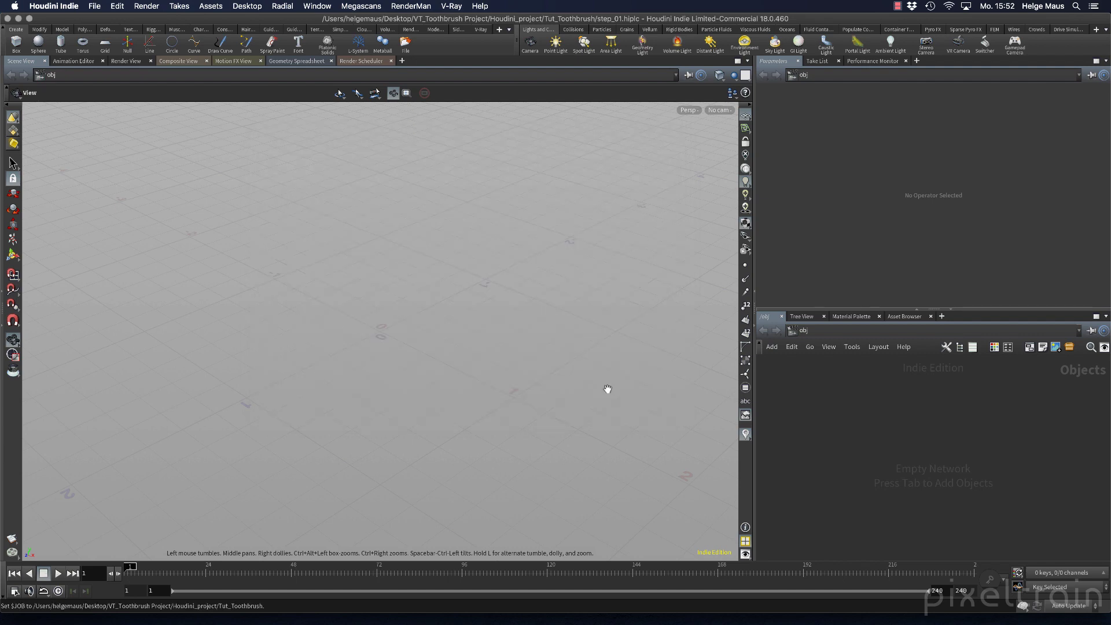
Step: Check the JOB variable in the Aliases and Variables list
left_click(119, 7)
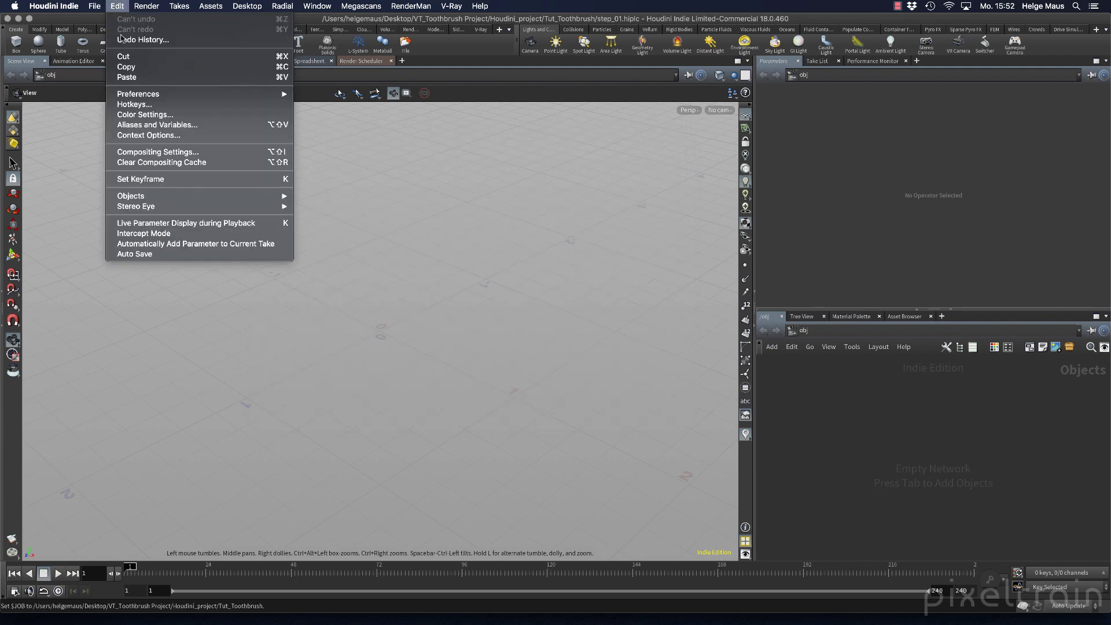
left_click(145, 125)
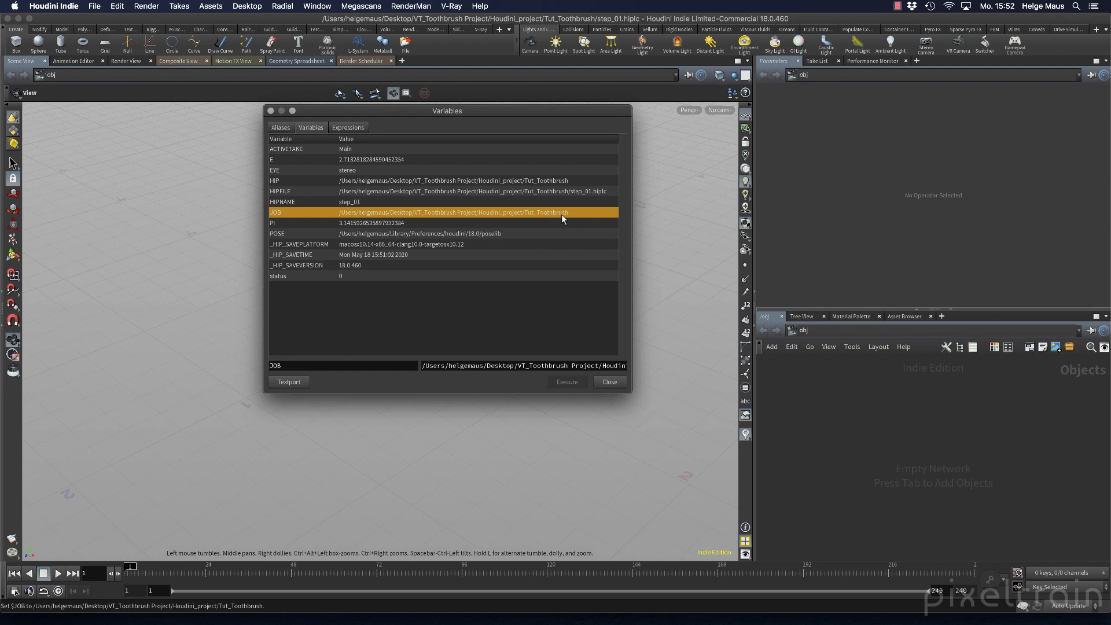
left_click(608, 381)
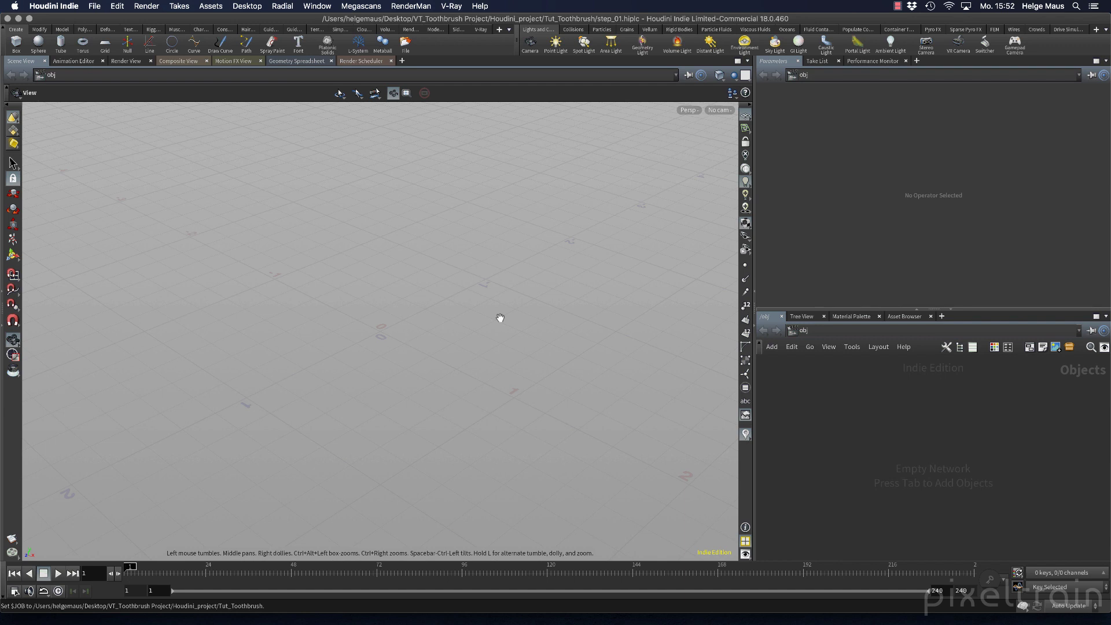
Step: Resave step_01 and switch the network view to the img context
key("ctrl+s")
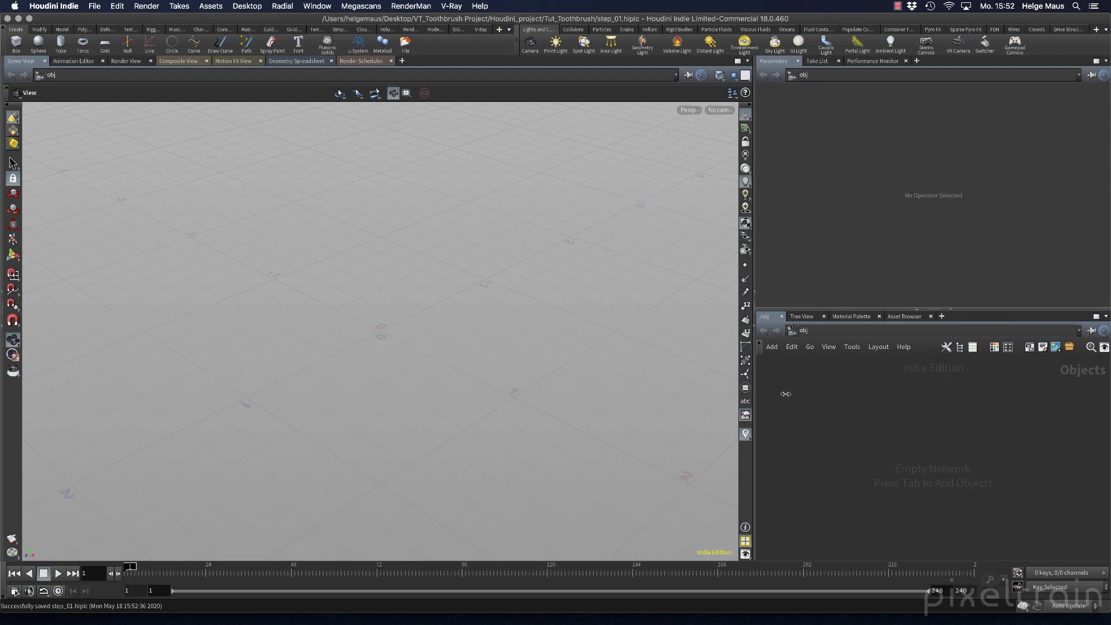
left_click(822, 332)
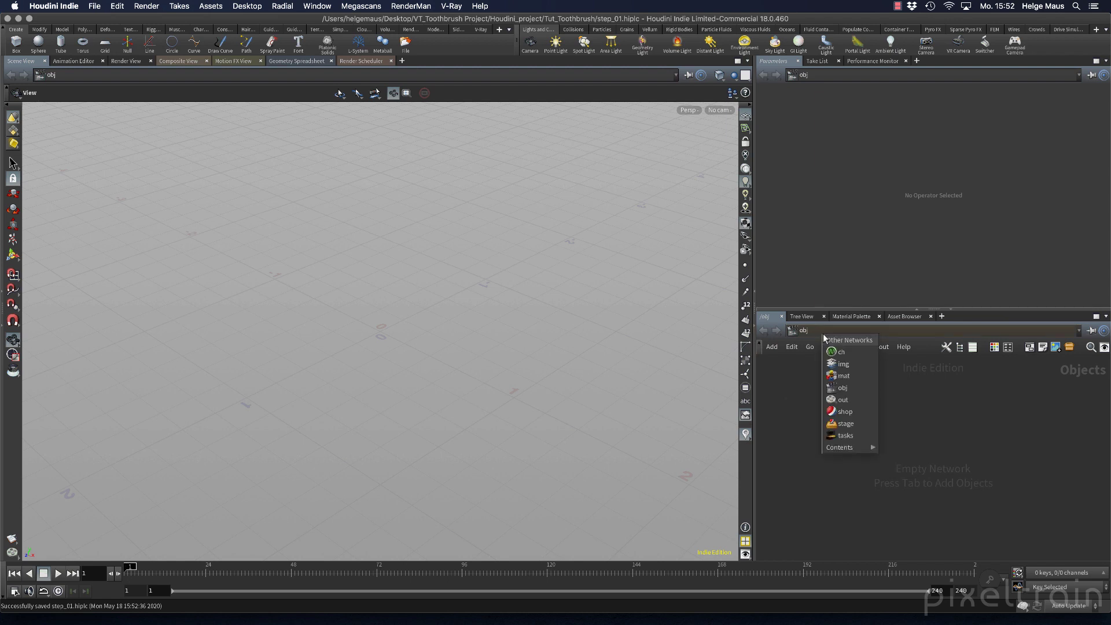
left_click(849, 365)
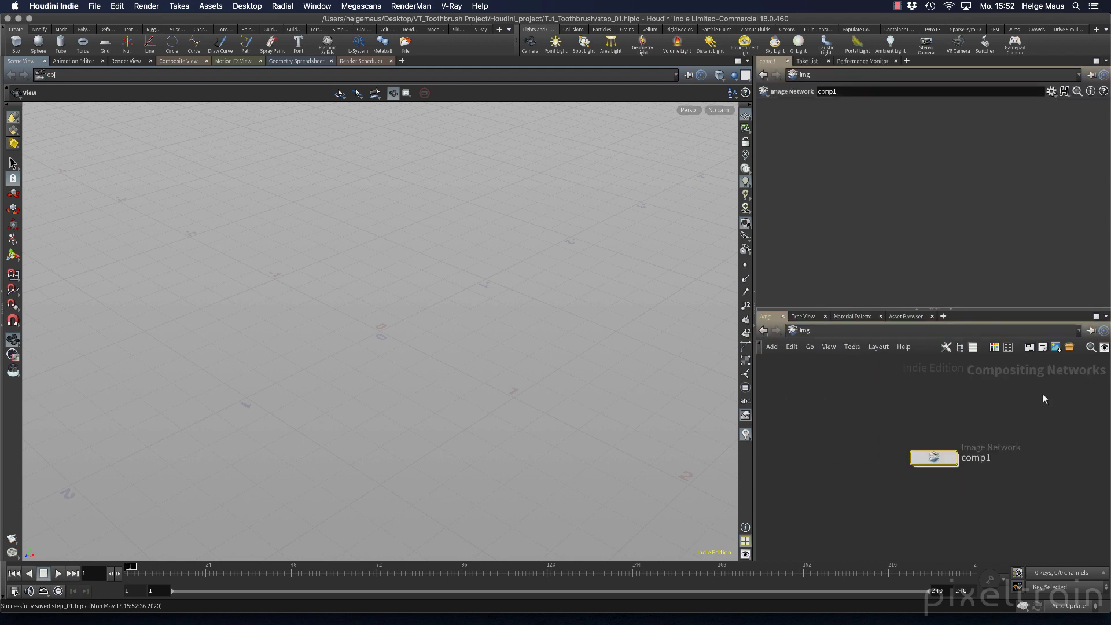
Step: Inside comp1, show the Composite View and place a File COP displaying default.pic
double_click(935, 456)
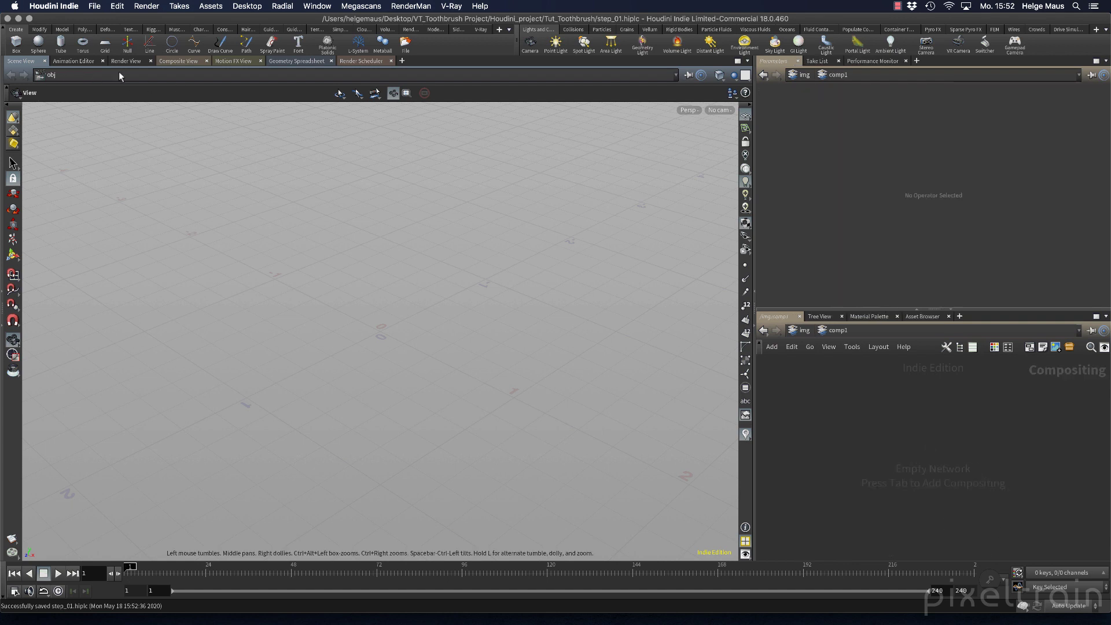
left_click(182, 61)
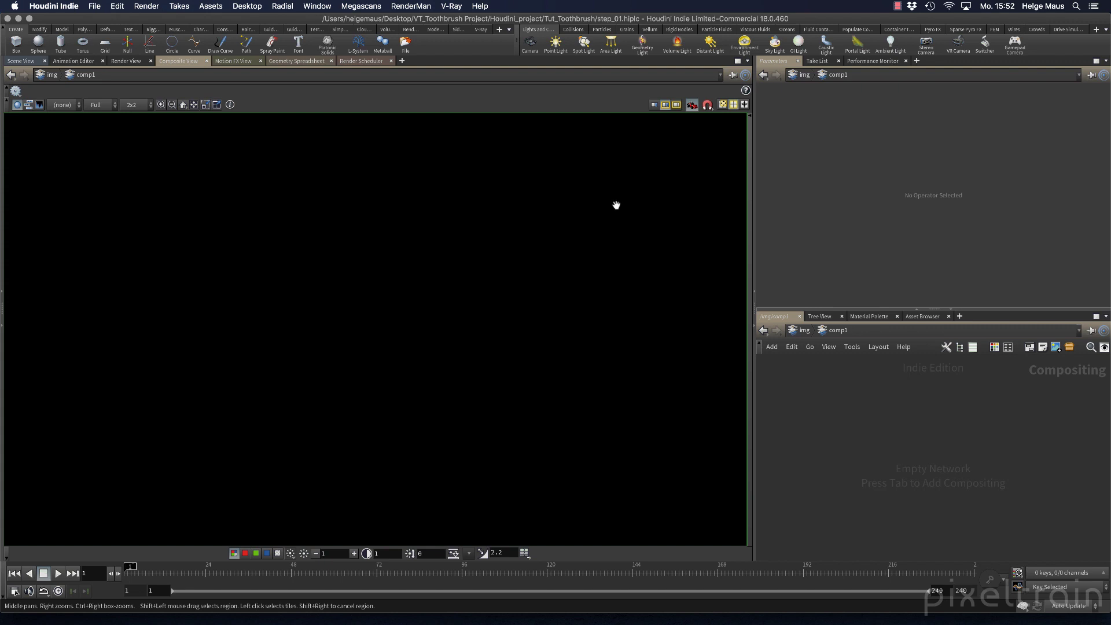
key("Tab")
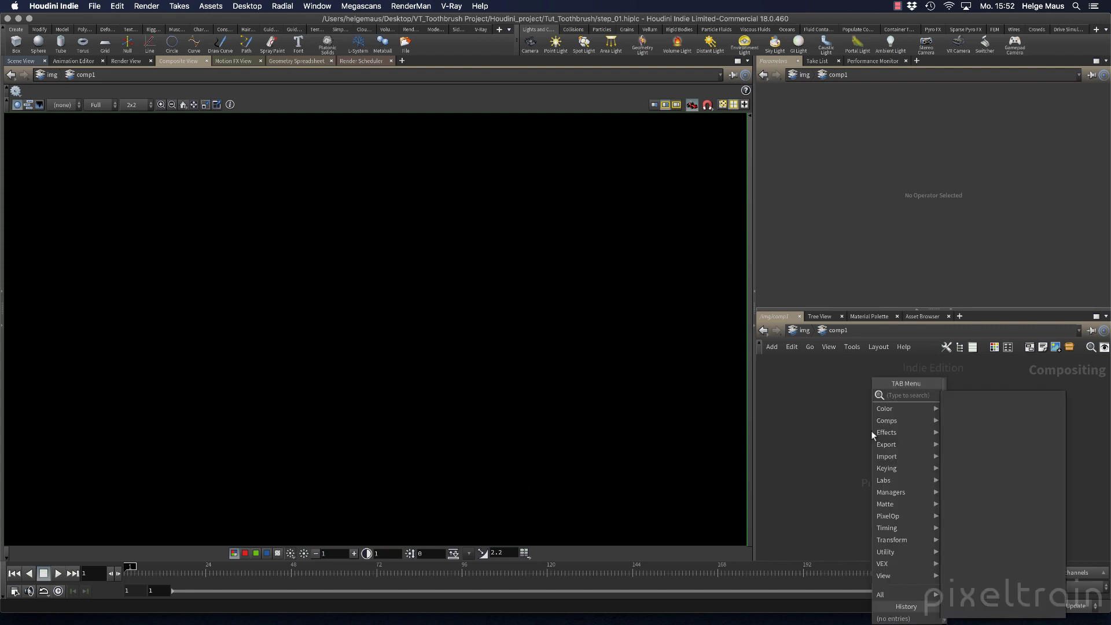
mouse_move(902, 394)
left_click(972, 396)
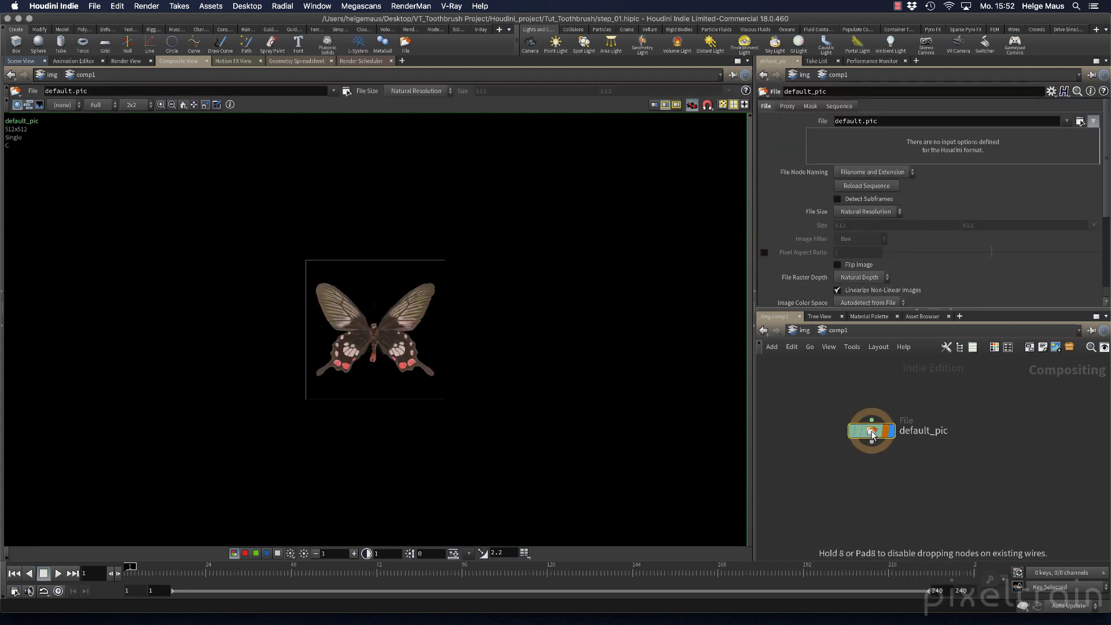
left_click(873, 435)
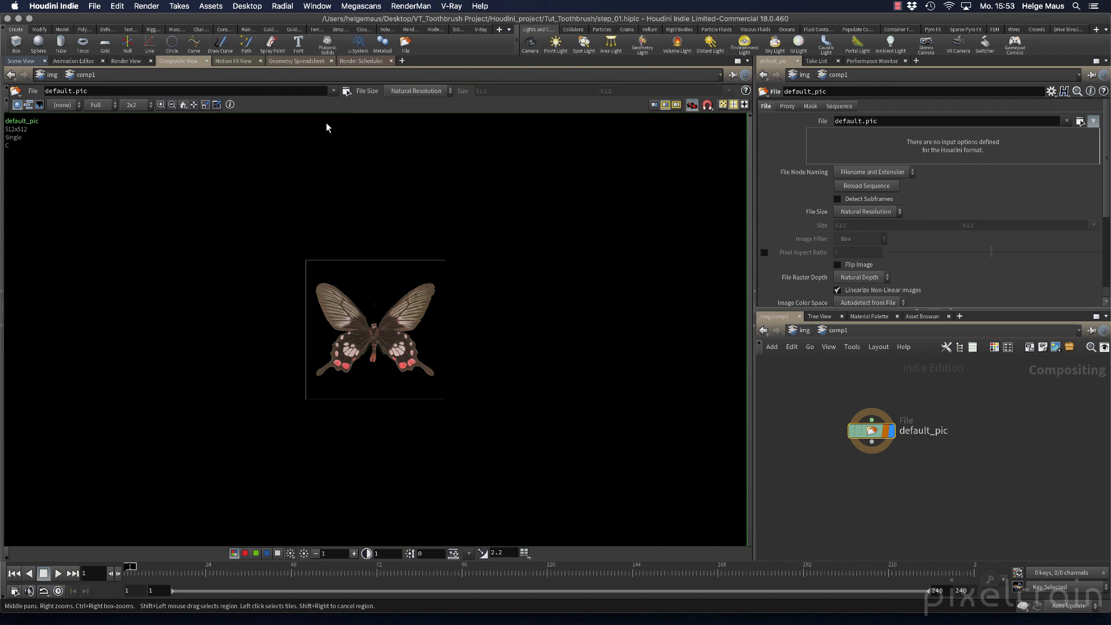
Step: In Finder, open files/refs and preview the toothbrush reference images
key("super+Tab")
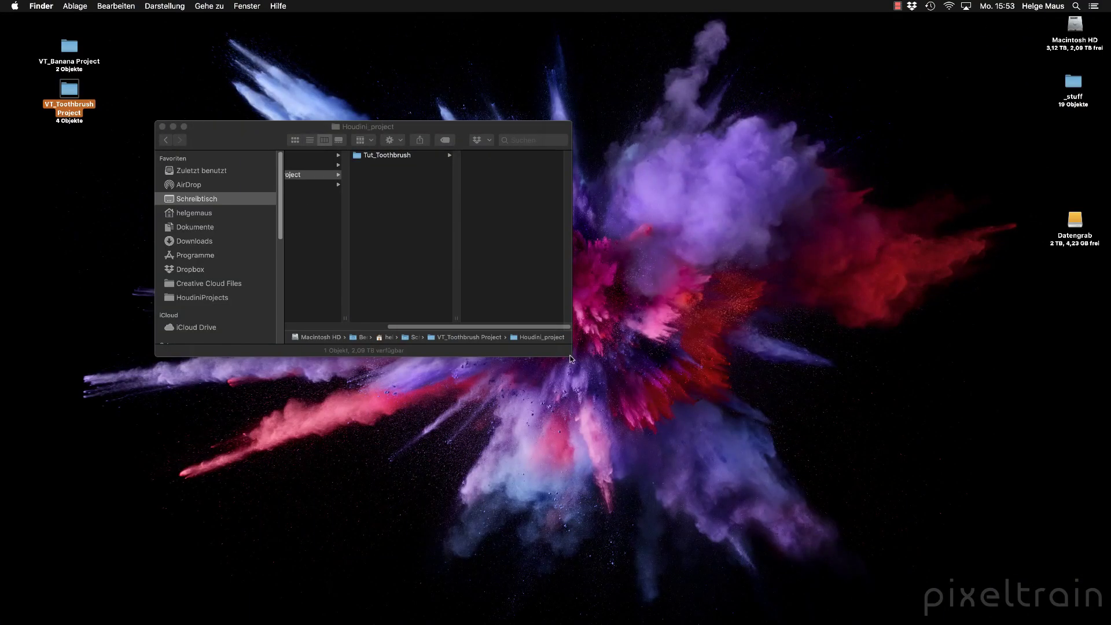
left_click_drag(571, 357, 734, 393)
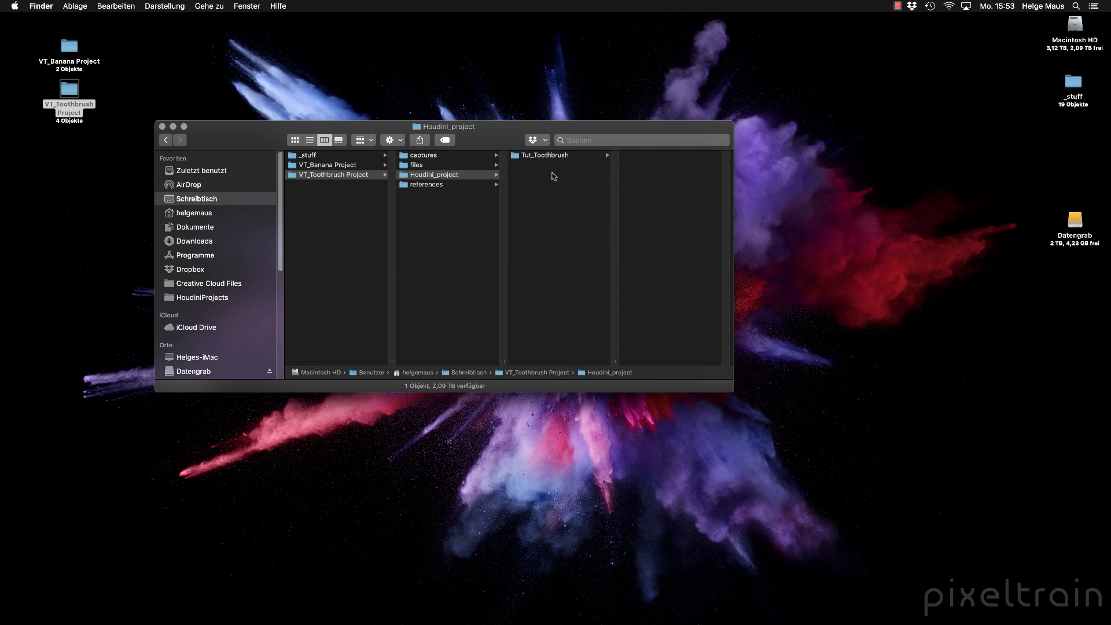
left_click(448, 185)
left_click(449, 176)
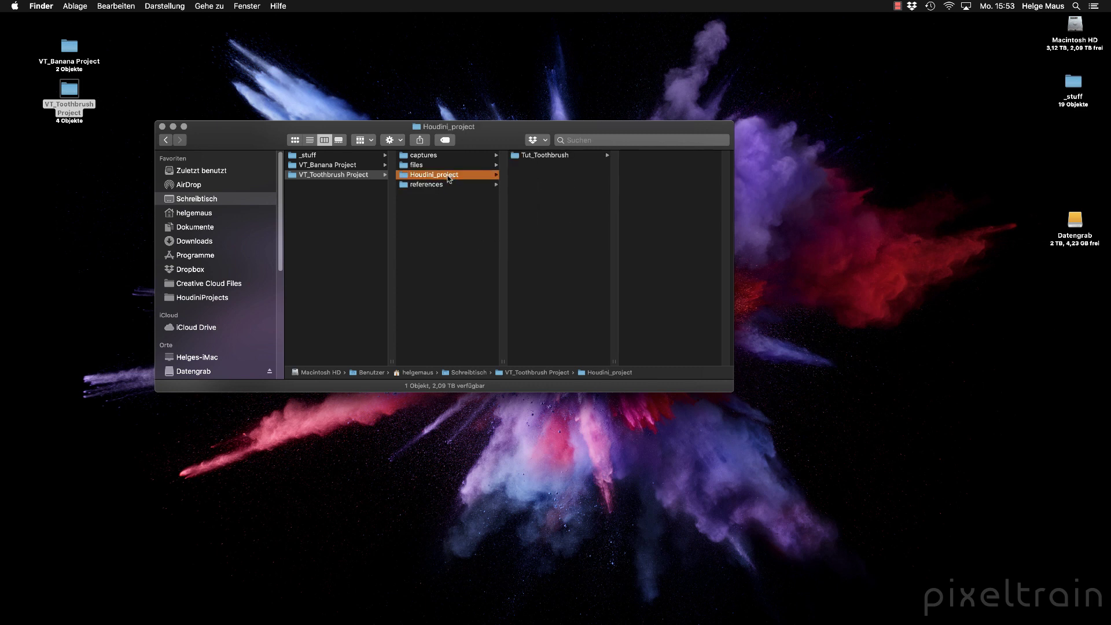
left_click(447, 167)
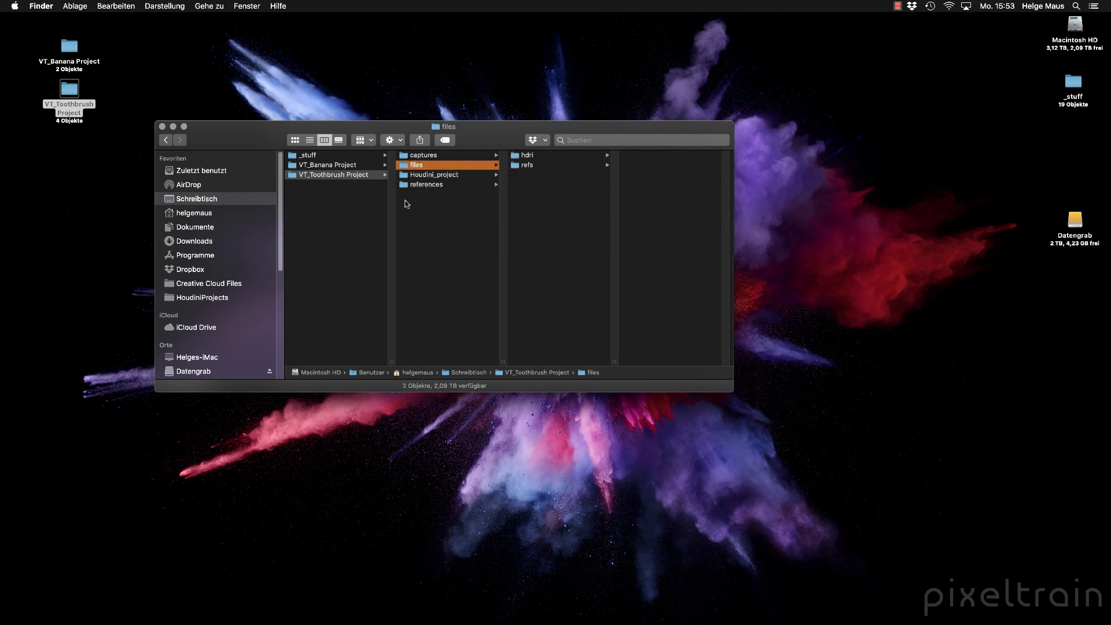
left_click(549, 166)
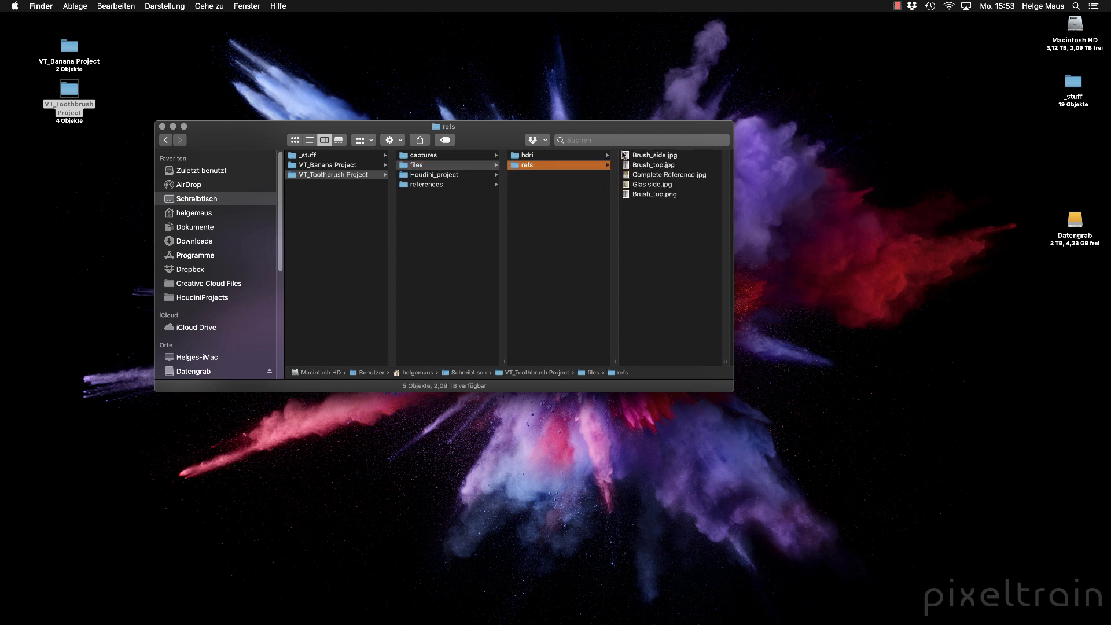
left_click(647, 158)
key("Down")
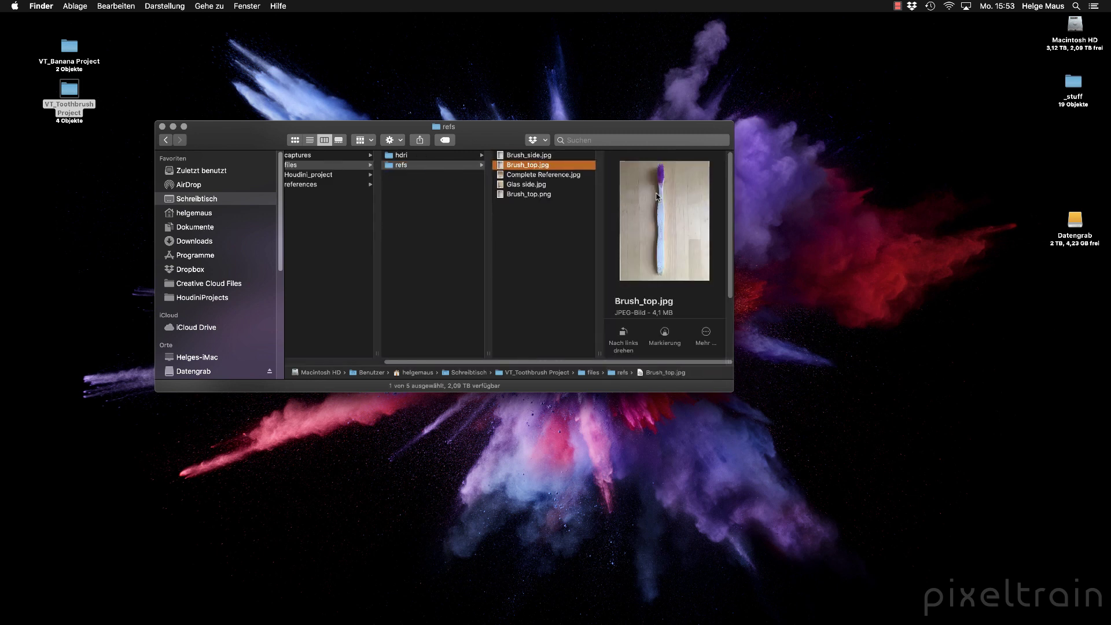
key("Down")
key("Down")
key("Down")
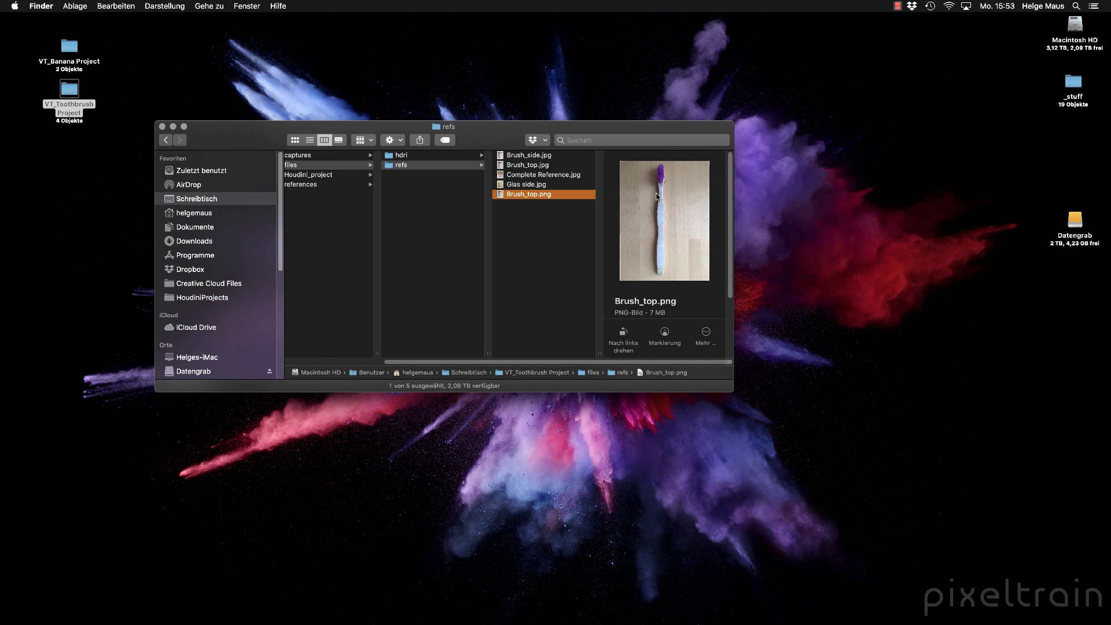
key("Up")
key("Up")
left_click(454, 215)
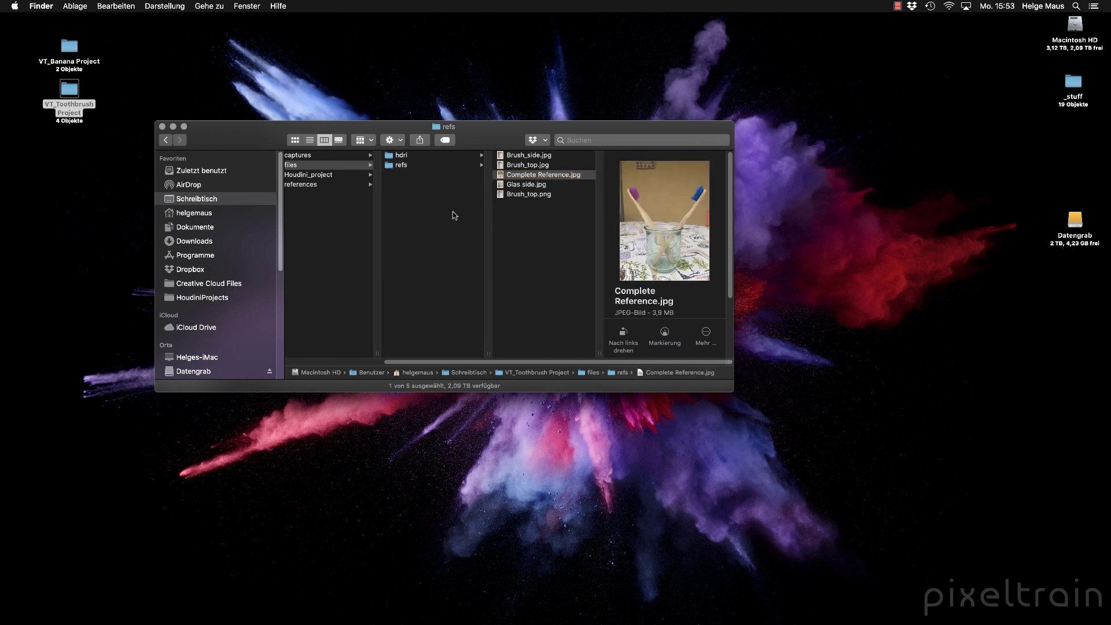
Step: Copy all five reference images and open Houdini_project/Tut_Toothbrush
left_click(427, 165)
key("super+c")
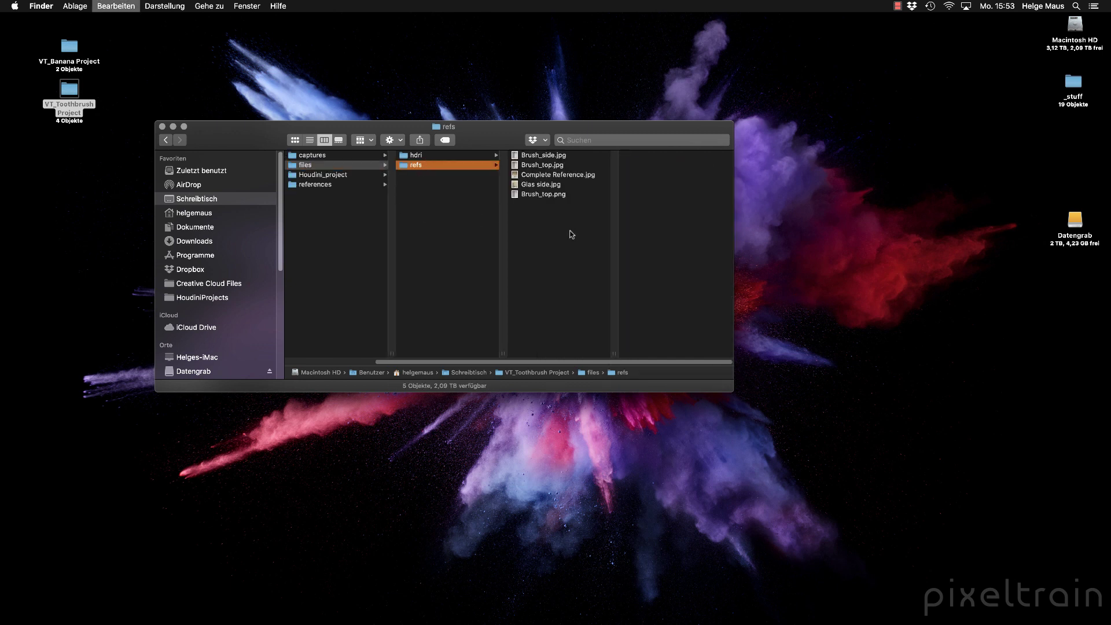
key("super+a")
key("super+c")
left_click_drag(482, 363, 403, 364)
left_click(414, 174)
left_click(526, 155)
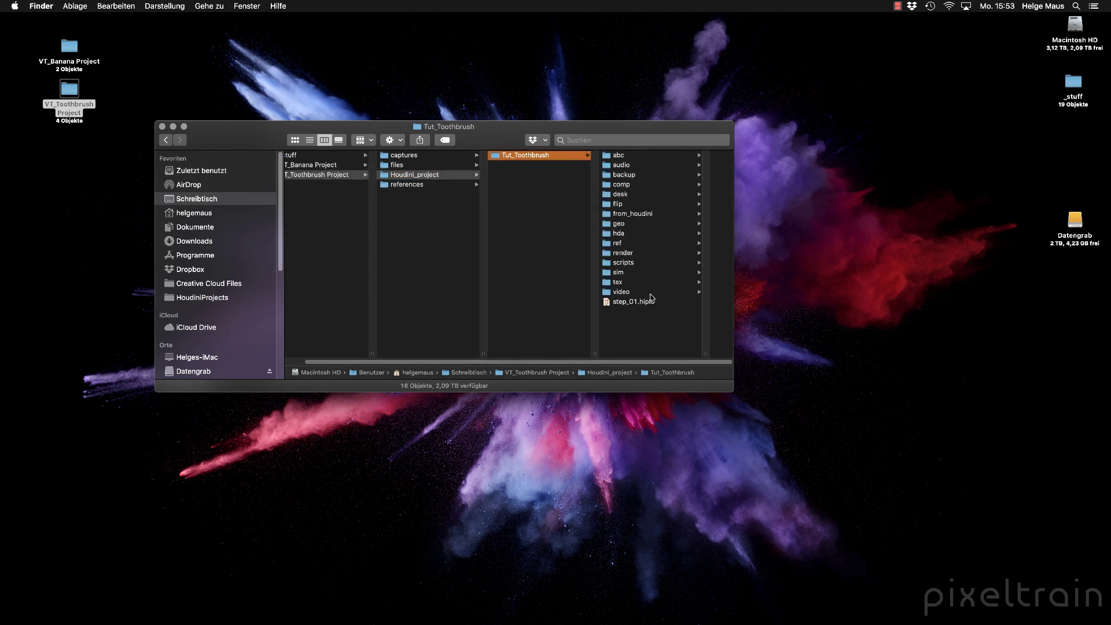
Step: Paste the five reference images into the ref folder and copy hdri/bridge.hdr
left_click(611, 243)
key("super+v")
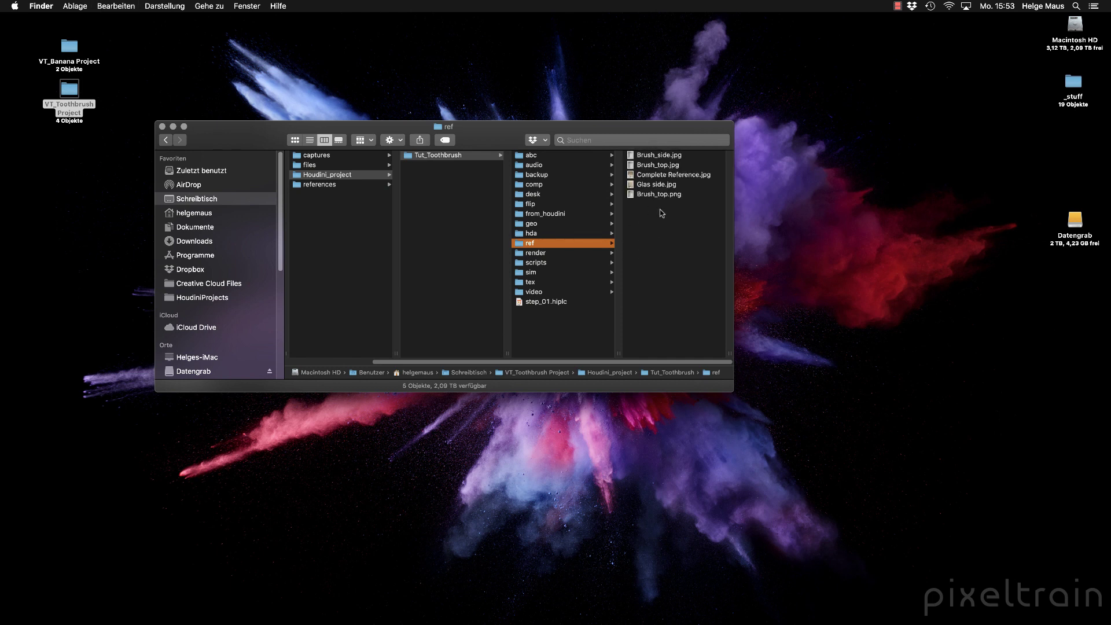
left_click(334, 165)
left_click(448, 166)
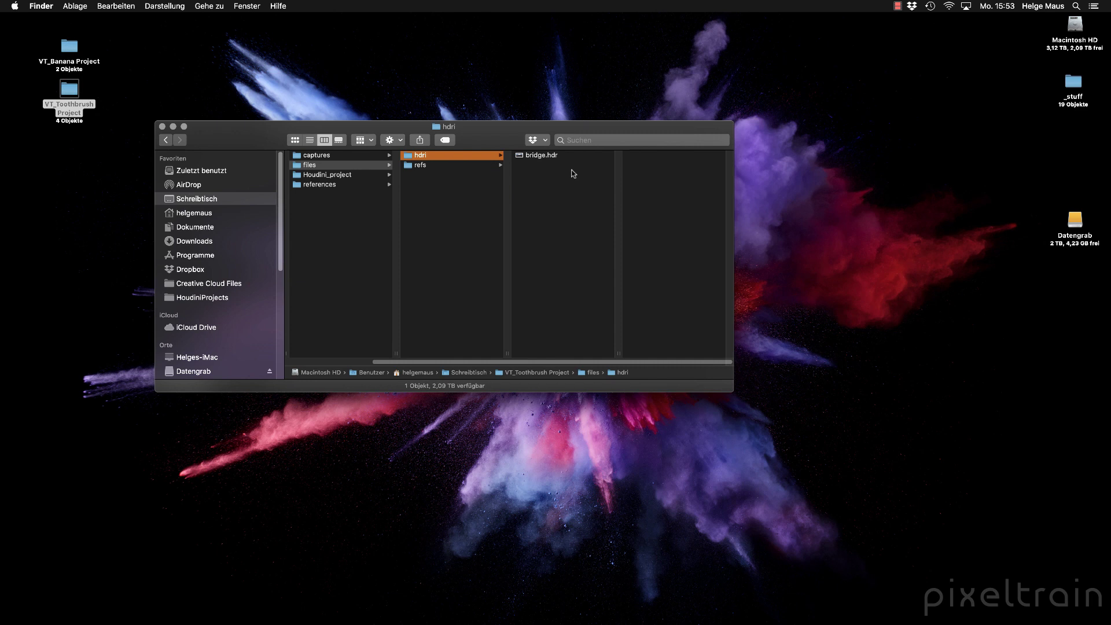
left_click(548, 157)
key("super+c")
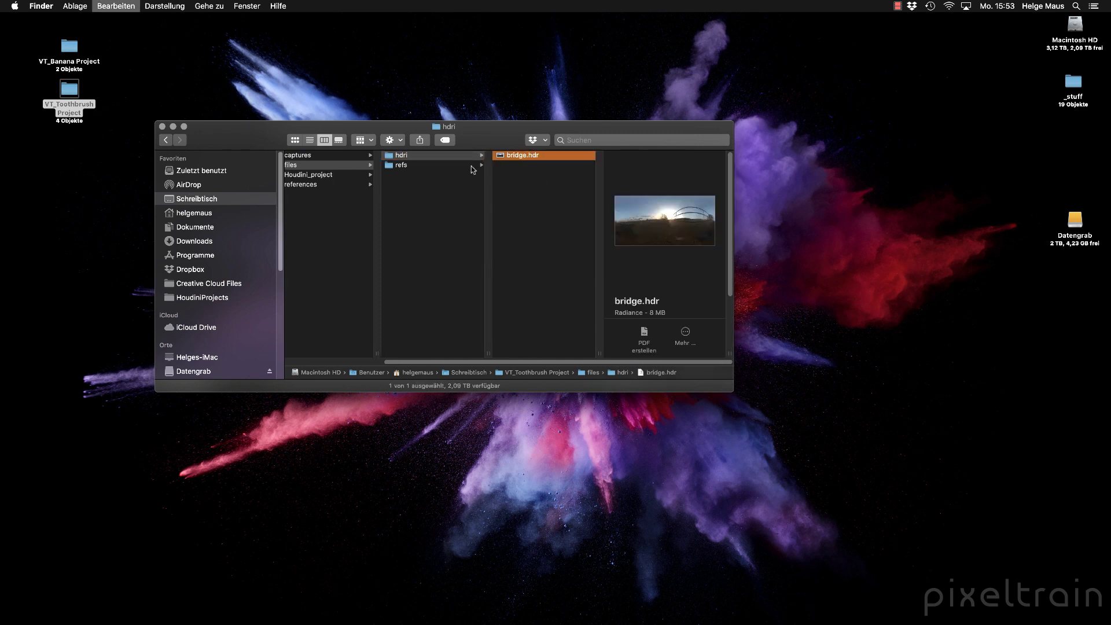
Step: Create an 'environment' folder in Tut_Toothbrush/tex, paste bridge.hdr into it, and return to Houdini
left_click(318, 175)
left_click(474, 157)
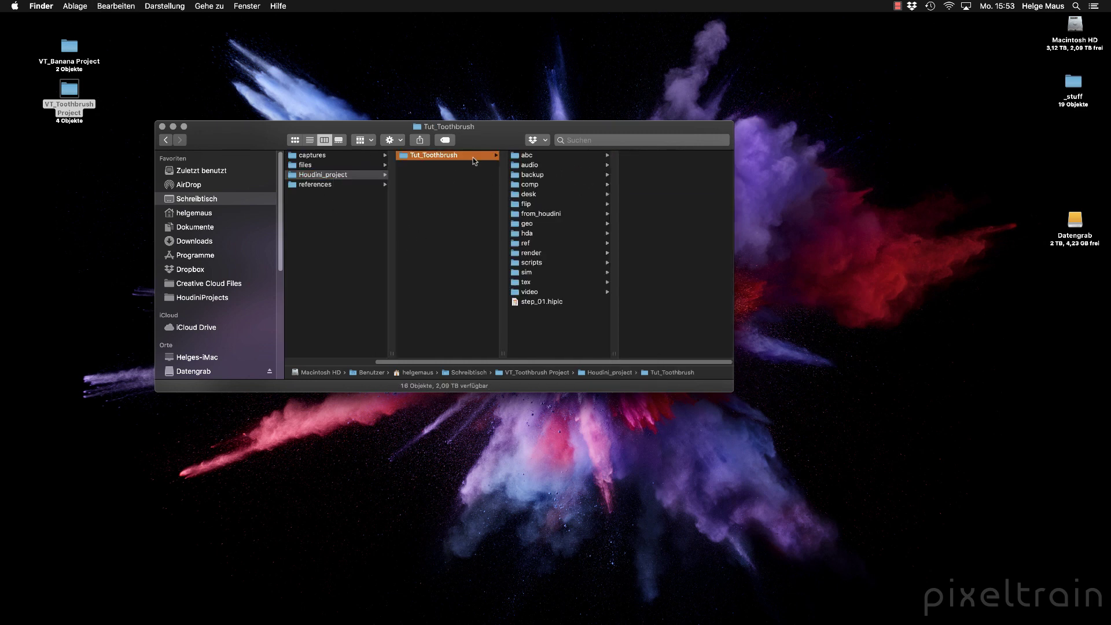
left_click(521, 283)
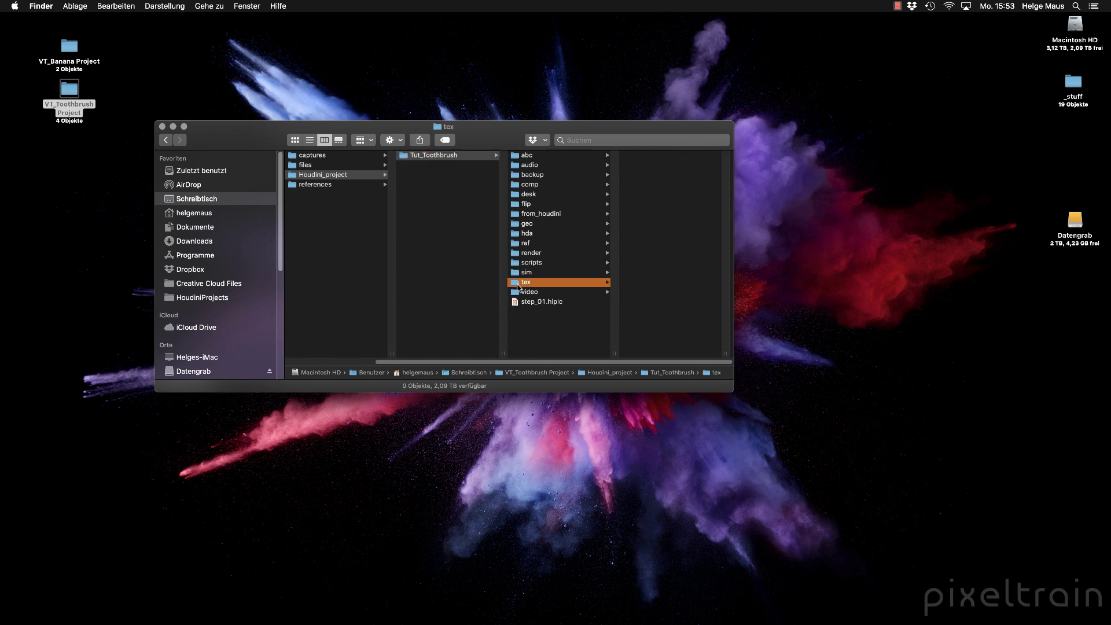
right_click(639, 182)
left_click(639, 184)
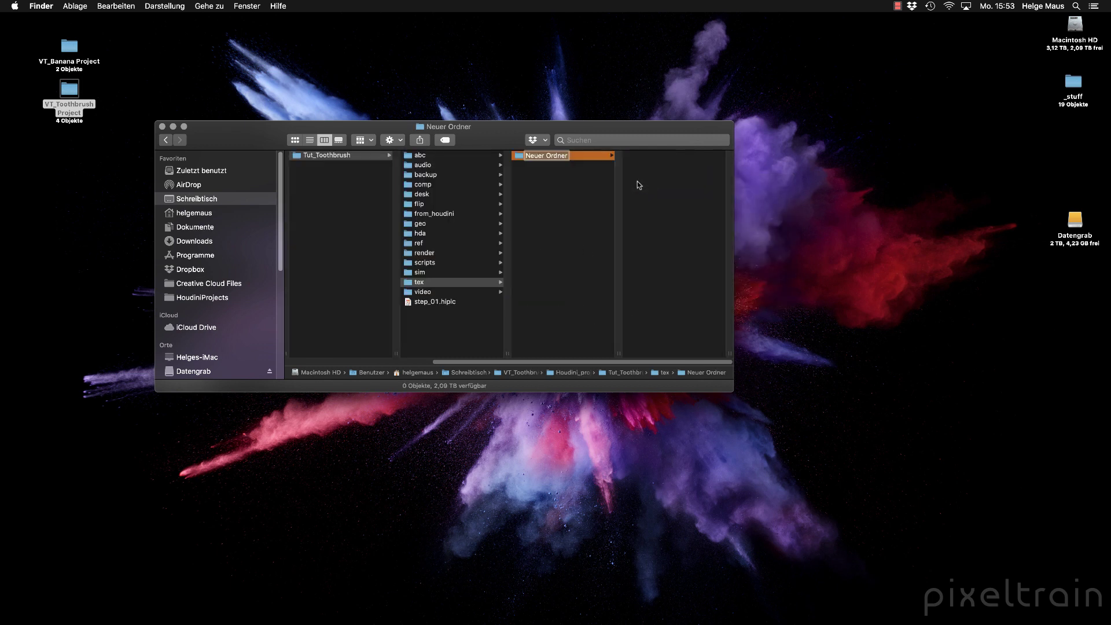
type("environment")
key("Return")
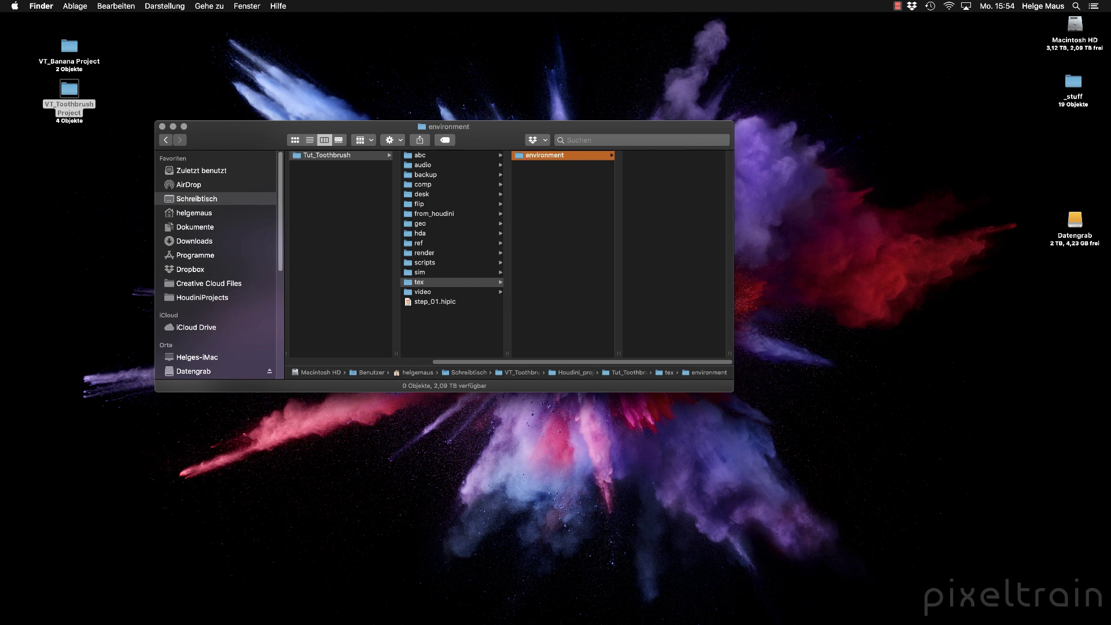
key("super+v")
left_click(163, 126)
left_click(421, 619)
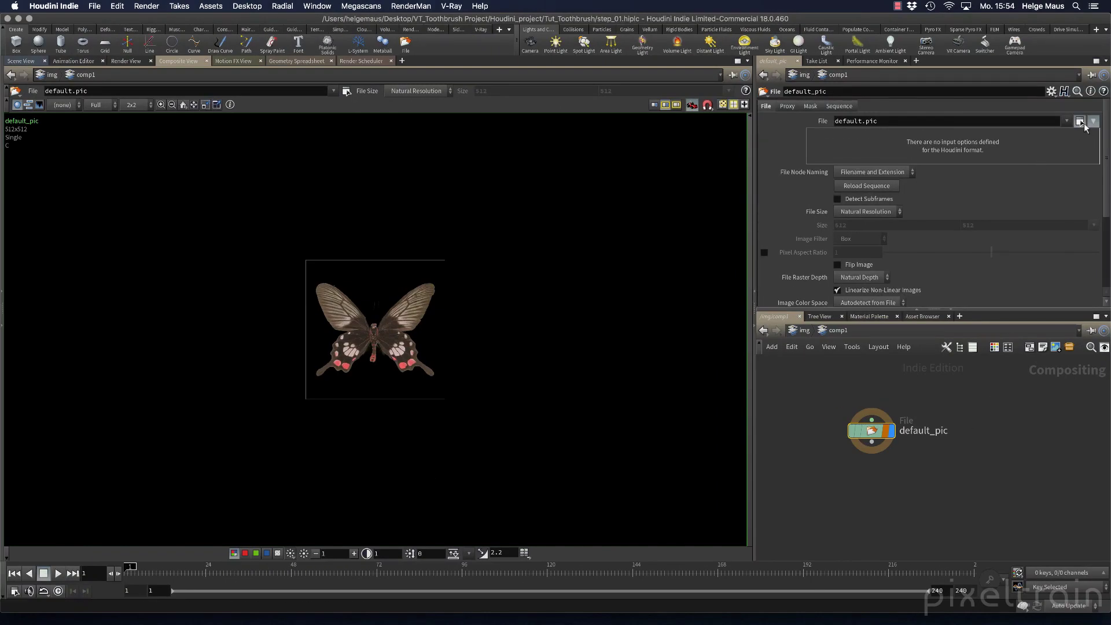
Step: Open the Choose Image dialog for the File node's file parameter, resizing it along the way
left_click(1081, 122)
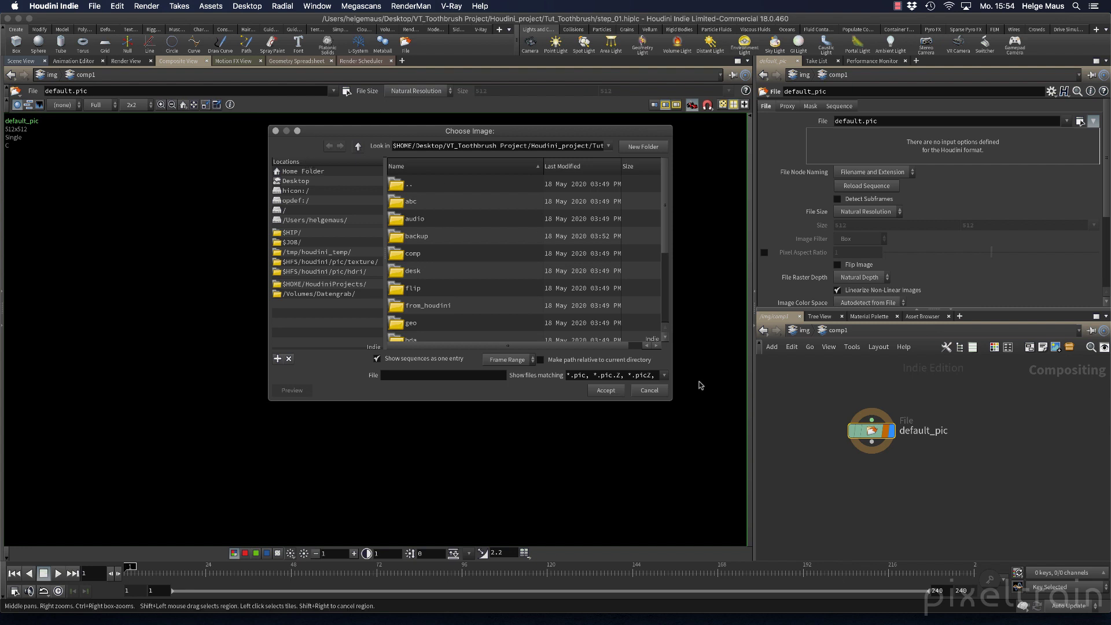
left_click_drag(672, 400, 722, 412)
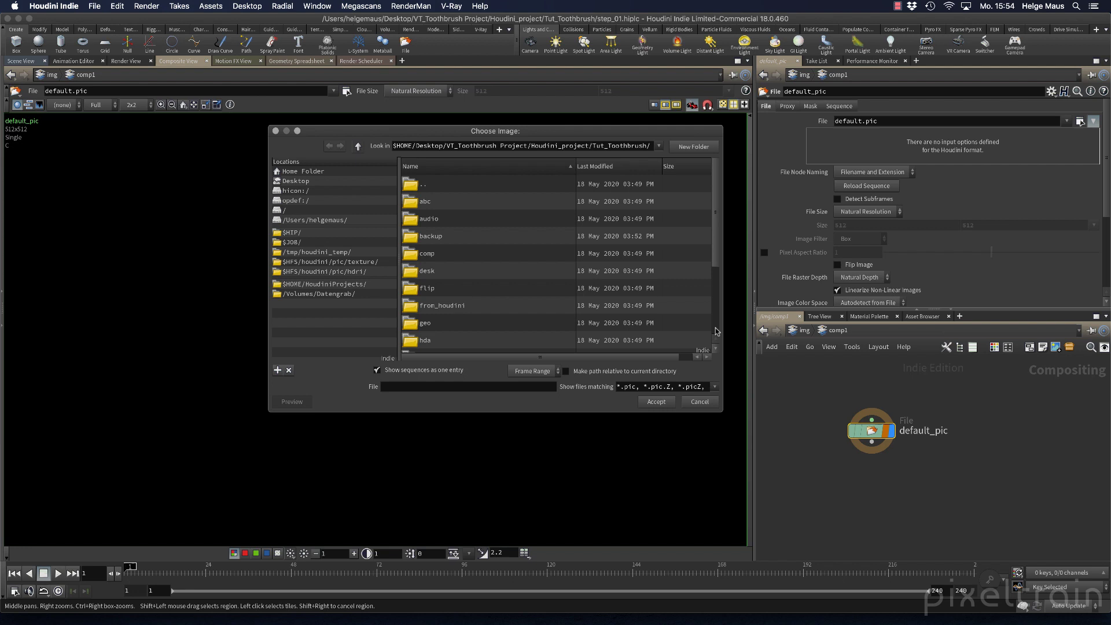
left_click(703, 402)
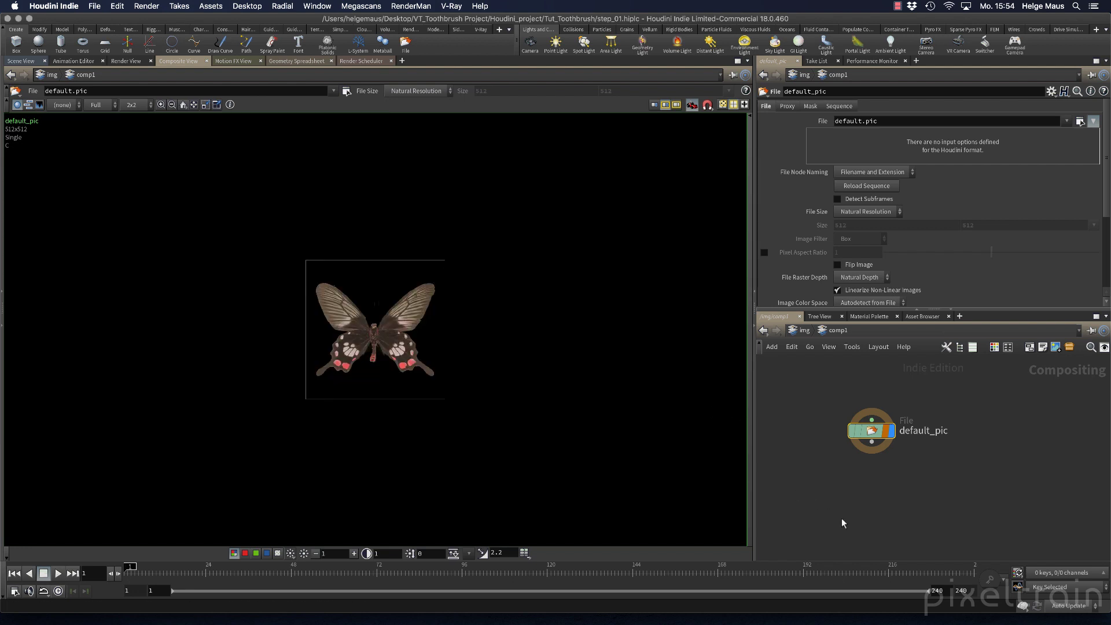
left_click(1080, 121)
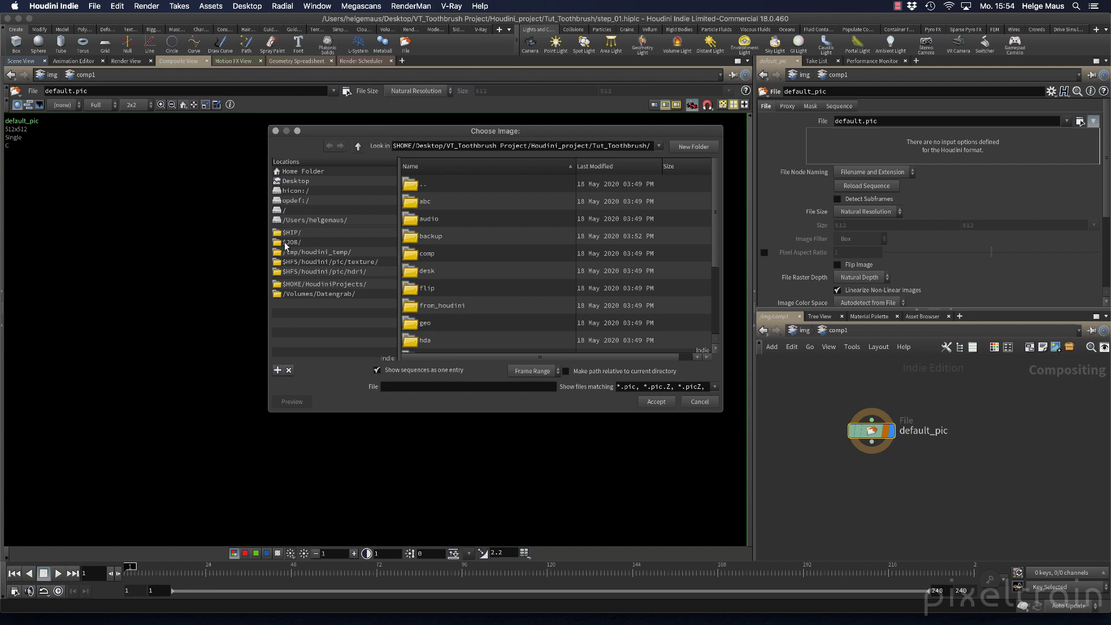
Step: Load $JOB/ref/Complete Reference.jpg into the File node and zoom out the viewer
left_click(286, 245)
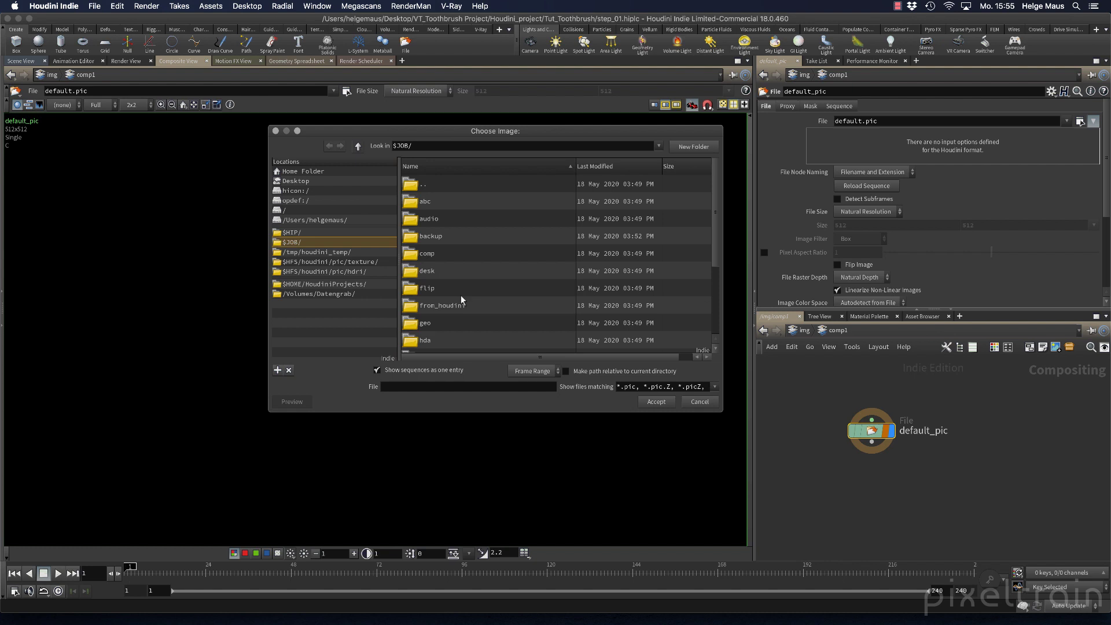
scroll(461, 296, "down", 1)
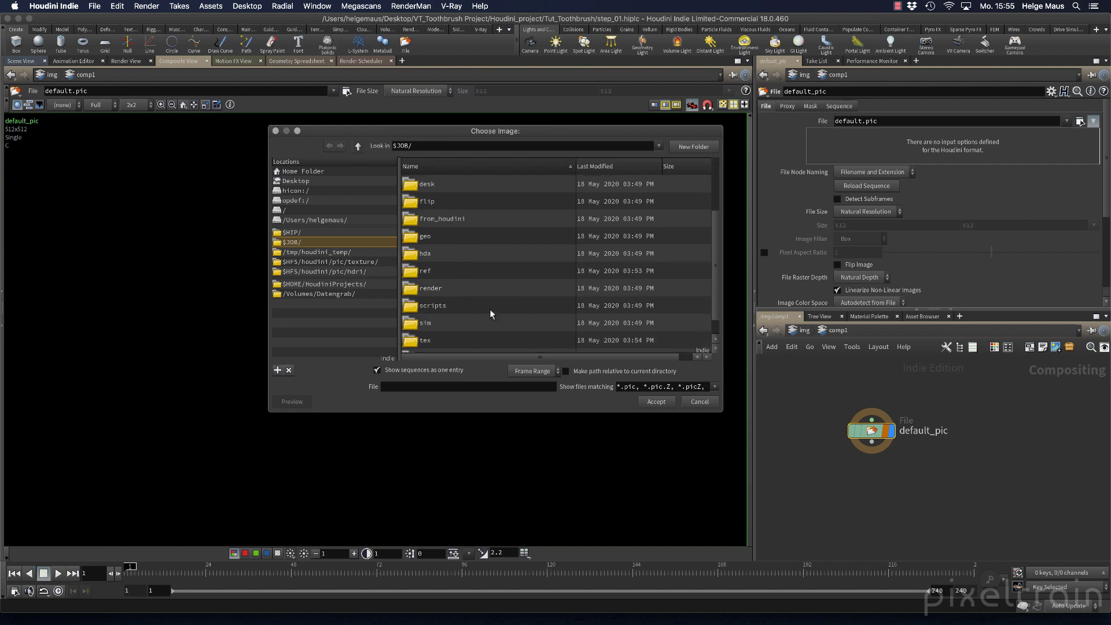
scroll(490, 313, "down", 1)
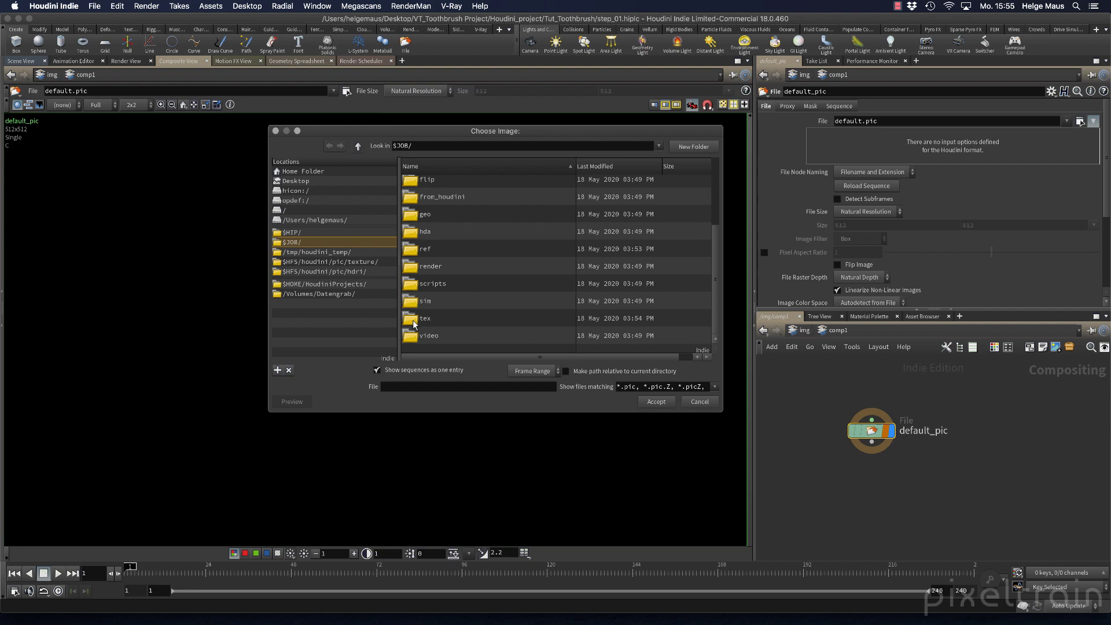
left_click(411, 251)
double_click(410, 250)
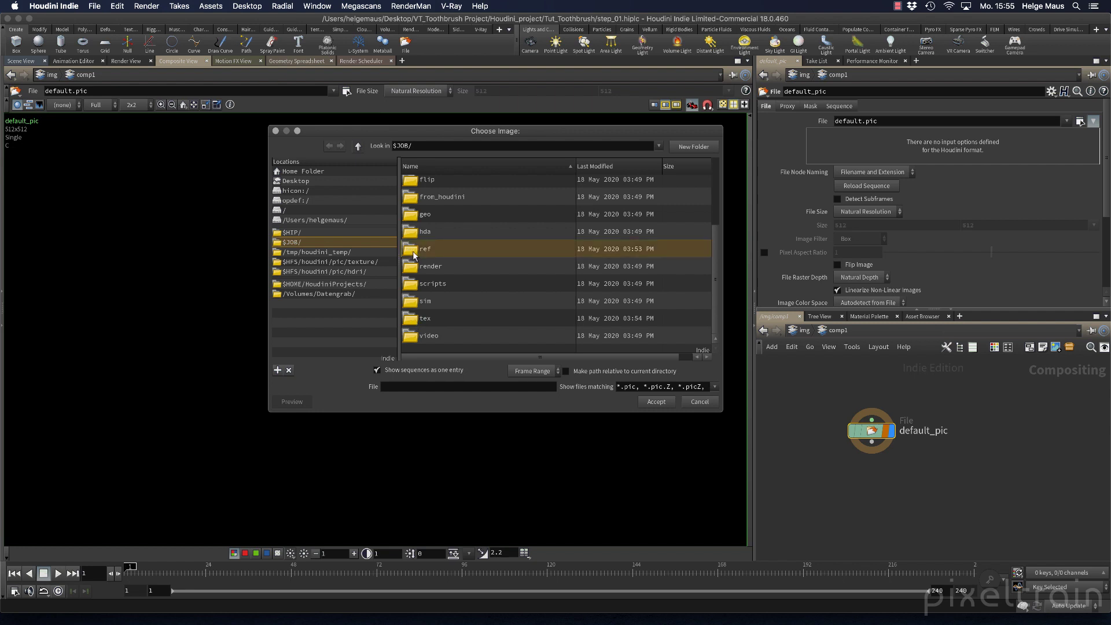
double_click(412, 251)
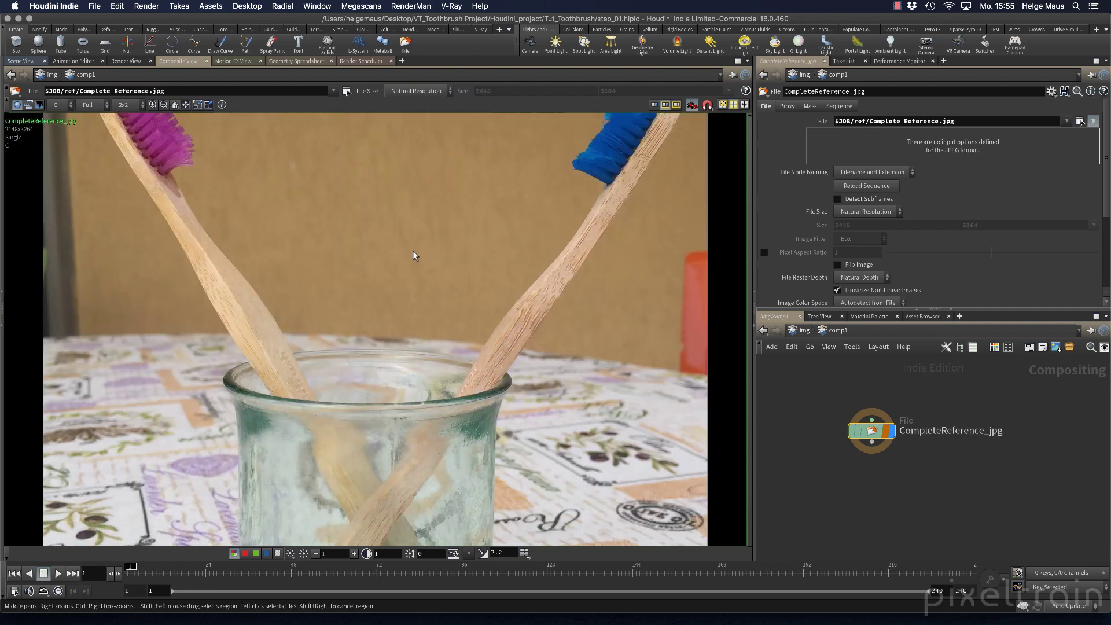
scroll(412, 252, "down", 5)
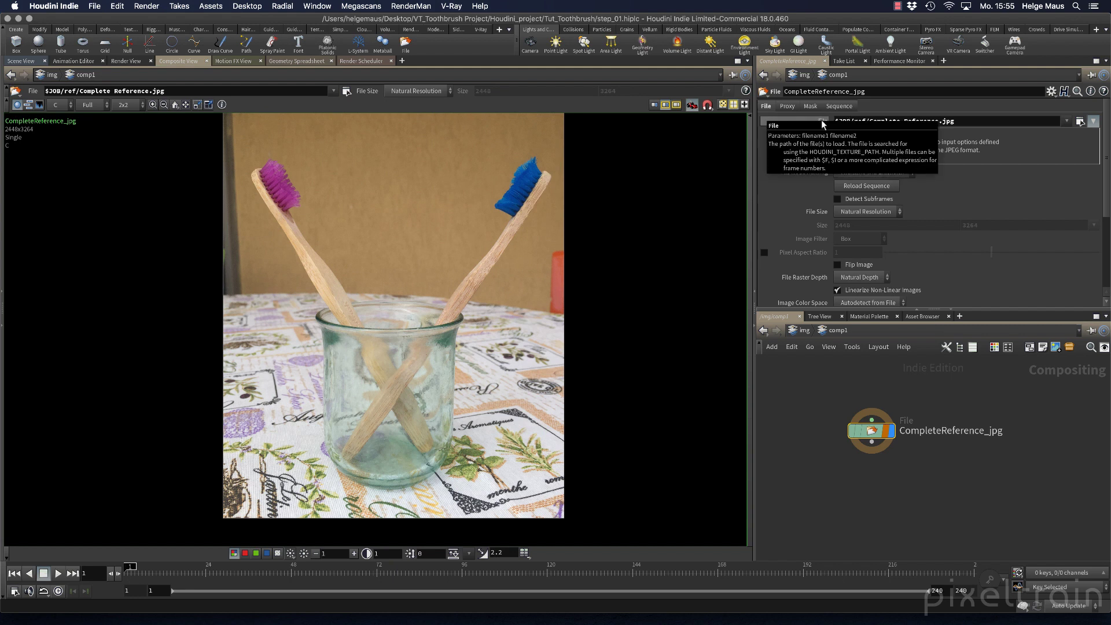
Step: Leave the File path in its $JOB form and save step_01.hiplc
left_click(821, 120)
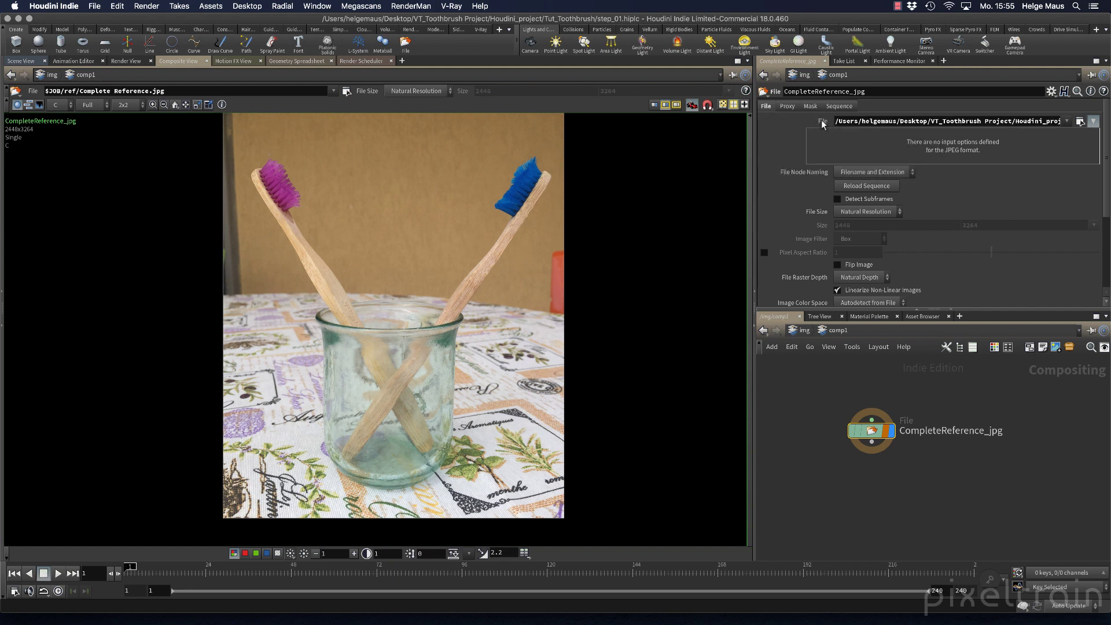
left_click(821, 122)
left_click(822, 123)
left_click(820, 123)
left_click(821, 123)
left_click(824, 122)
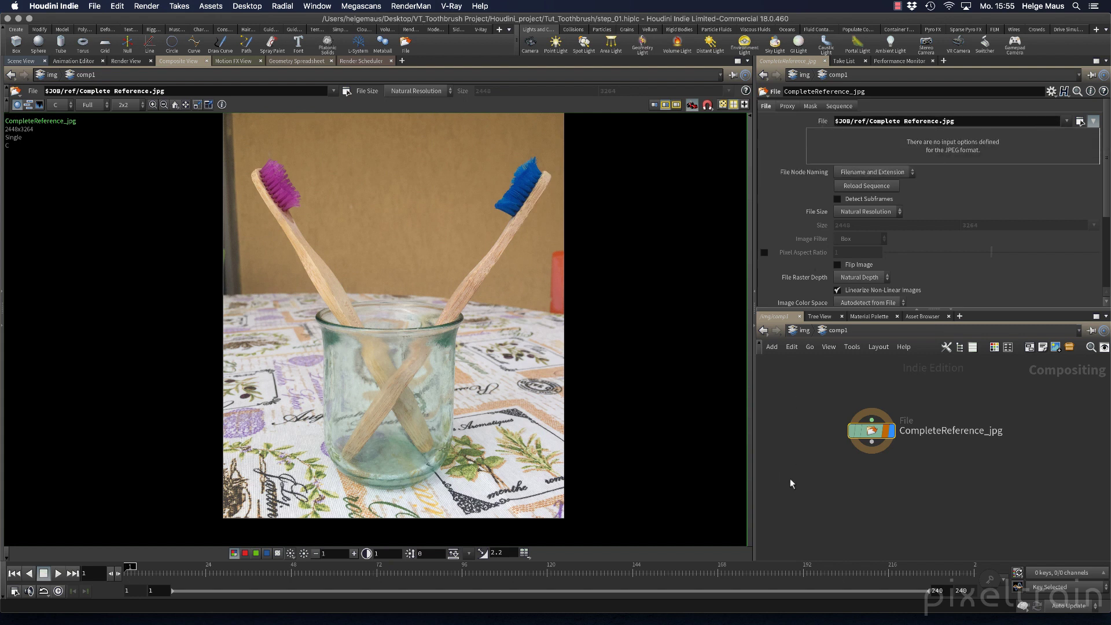
key("ctrl+s")
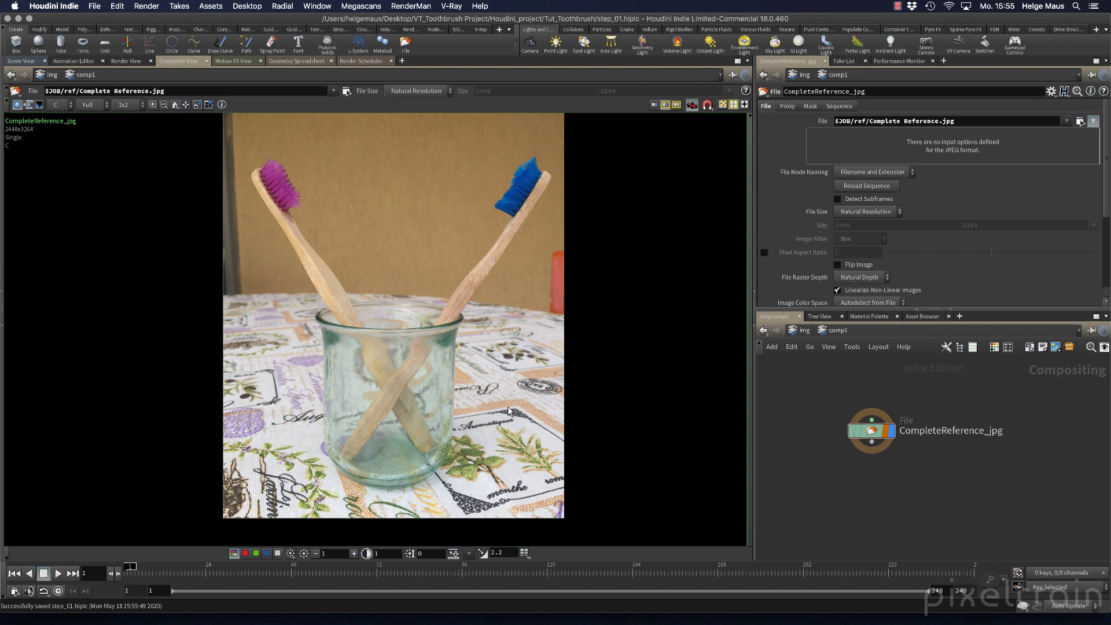